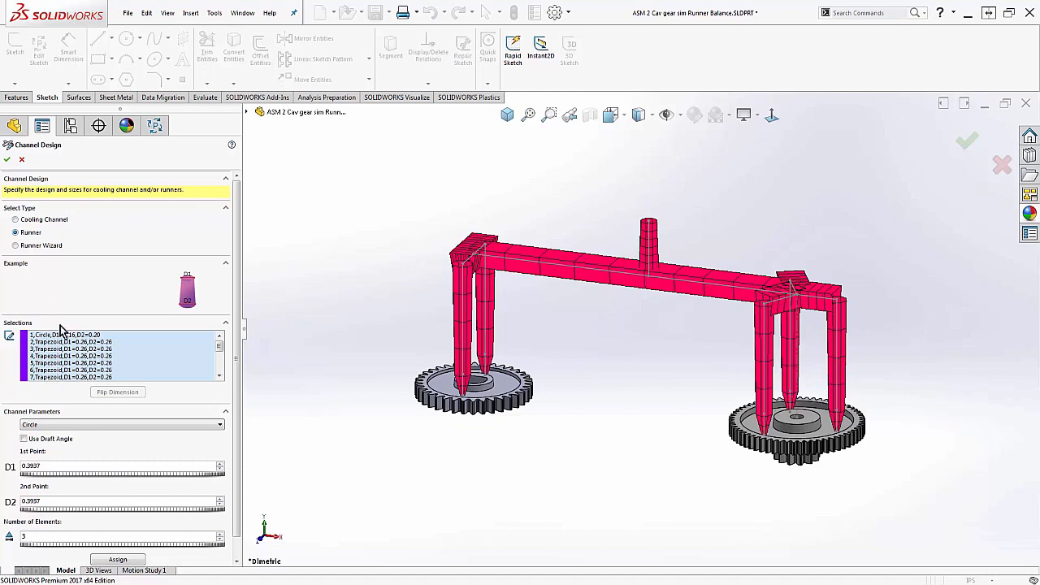
- Delete all existing channel assignments from the runner system in Channel Design
drag(221, 346, 235, 377)
shift+click(82, 378)
click(139, 555)
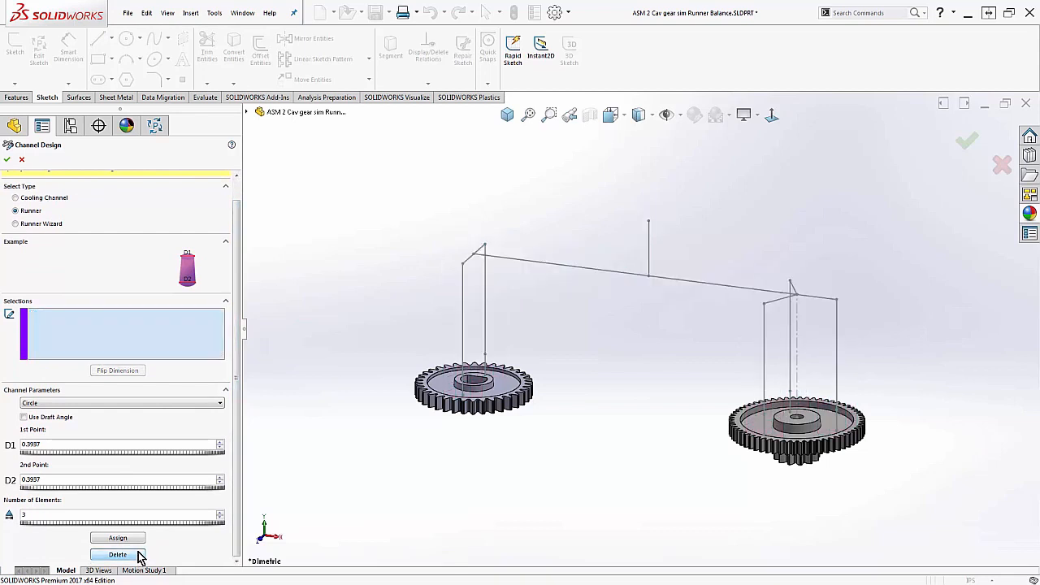
- Assign a circular runner channel with D1 0.16, D2 0.20 and 3 elements to the vertical sprue line
scroll(665, 236, down, 3)
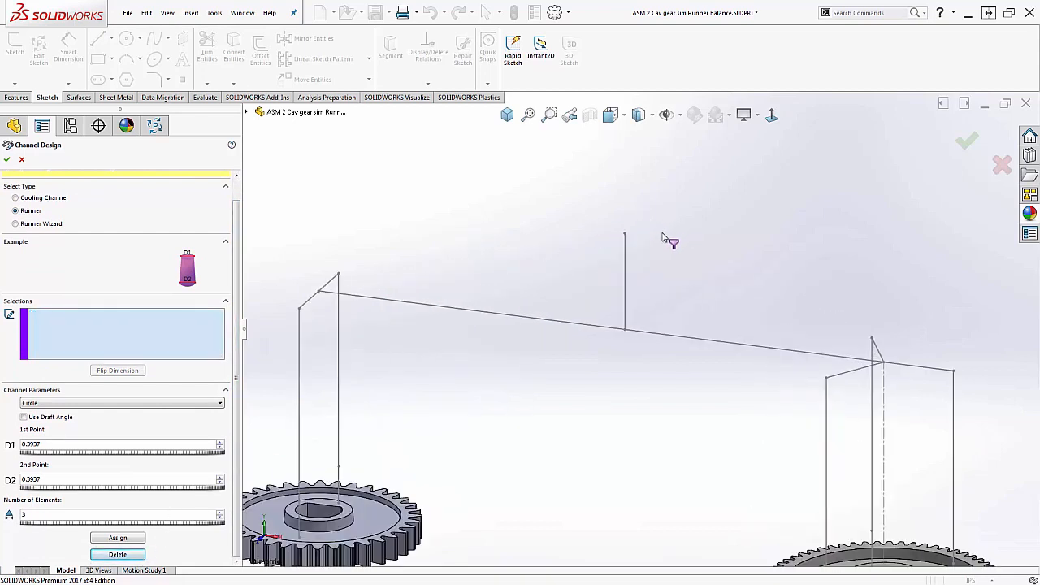
click(625, 293)
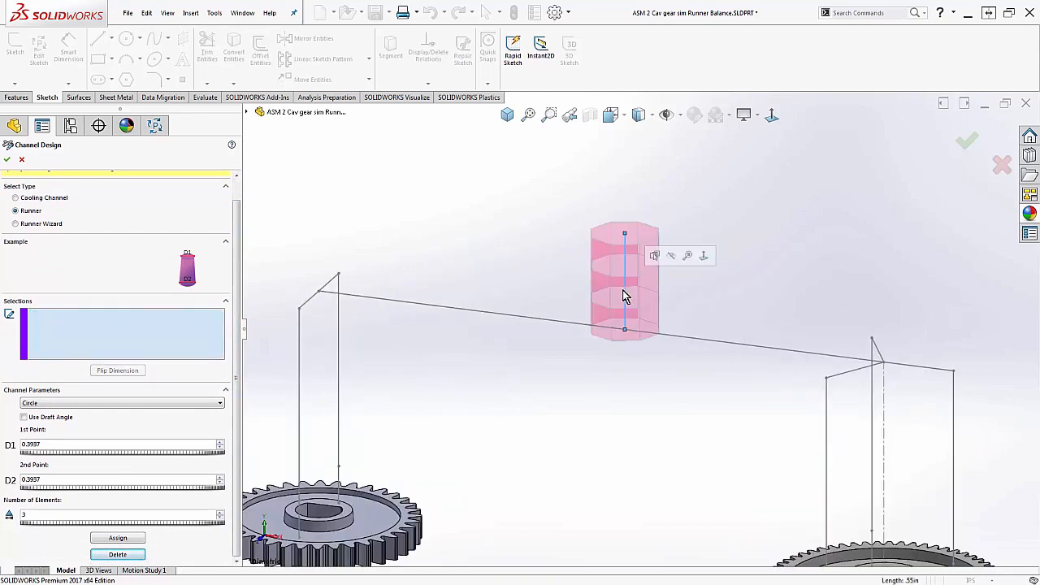
click(84, 445)
text(0)
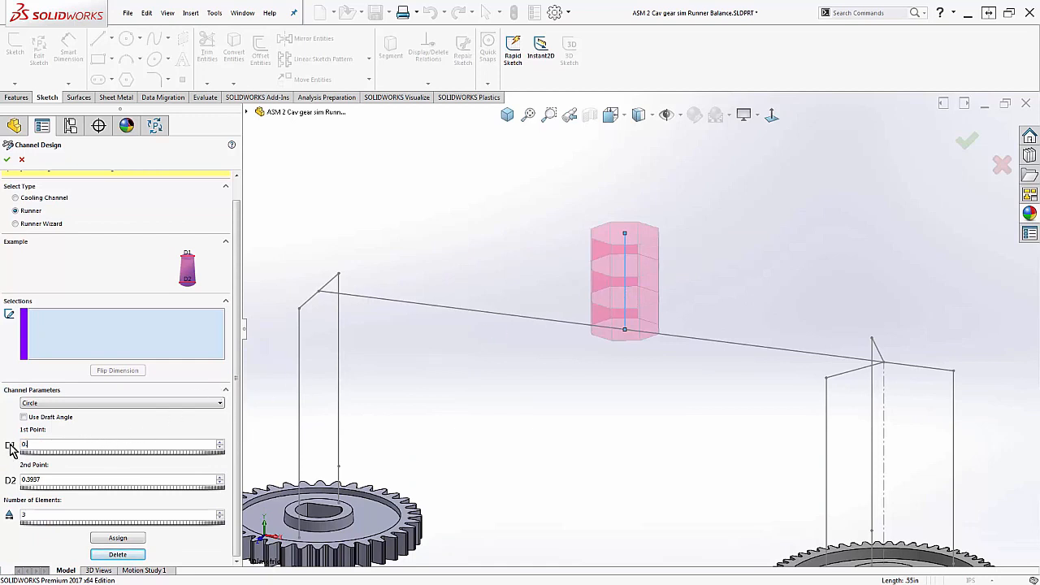
text(.16)
click(53, 473)
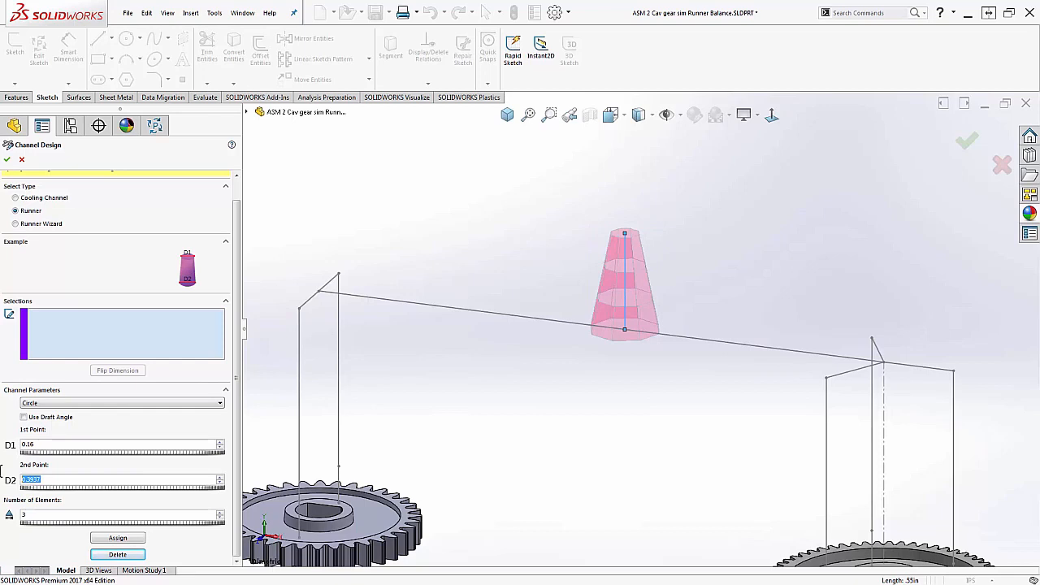
text(0.20)
scroll(649, 235, down, 4)
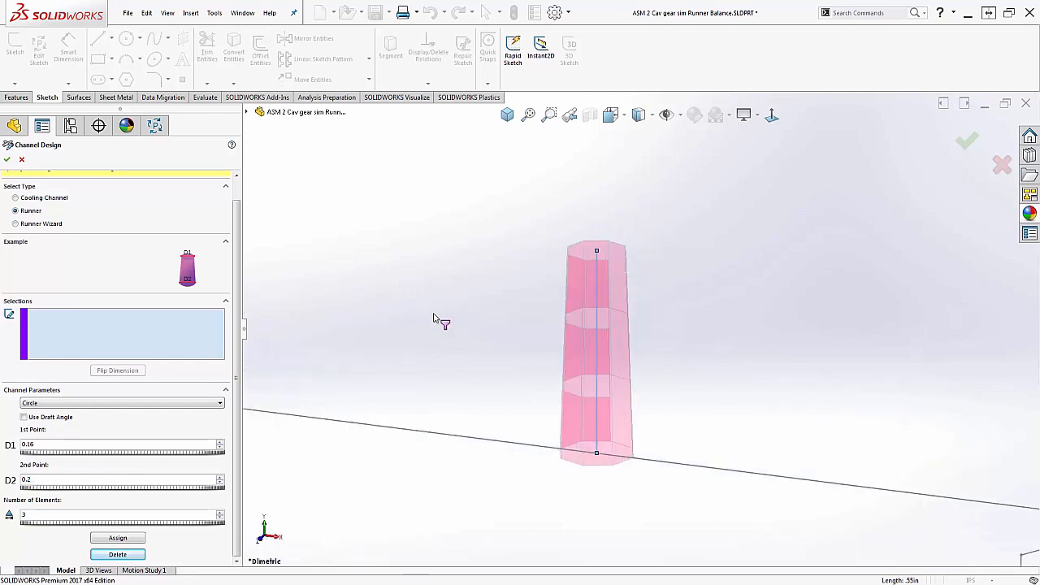
click(119, 539)
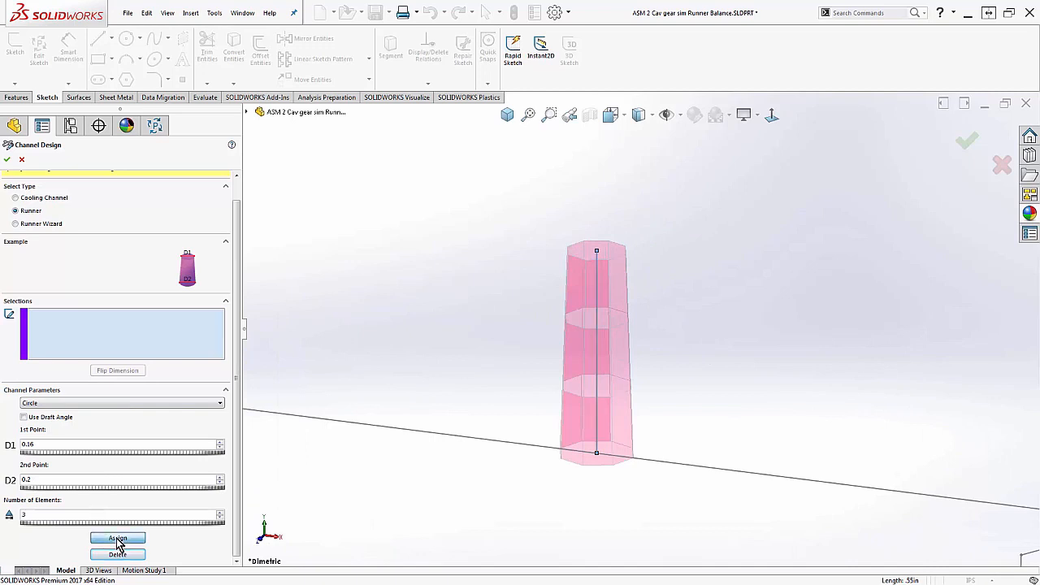
- Flip the sprue channel's end dimensions and flip them back to the original direction
click(87, 313)
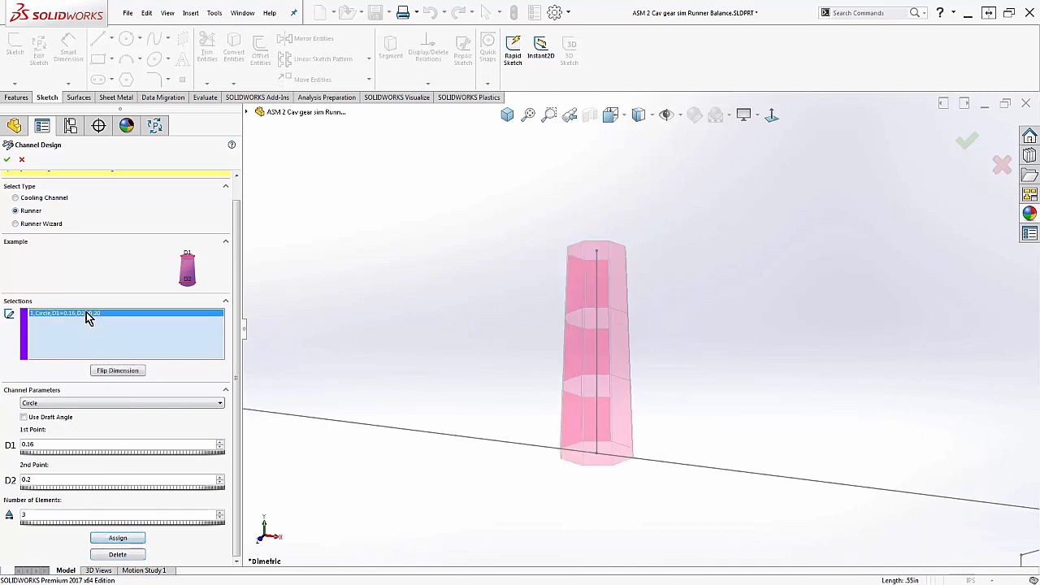
click(117, 370)
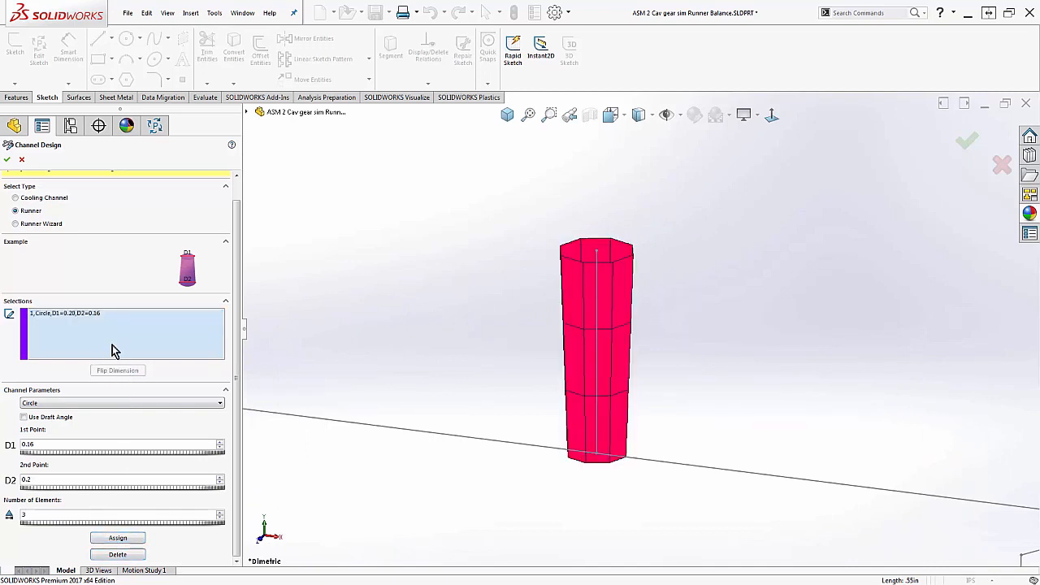
click(72, 316)
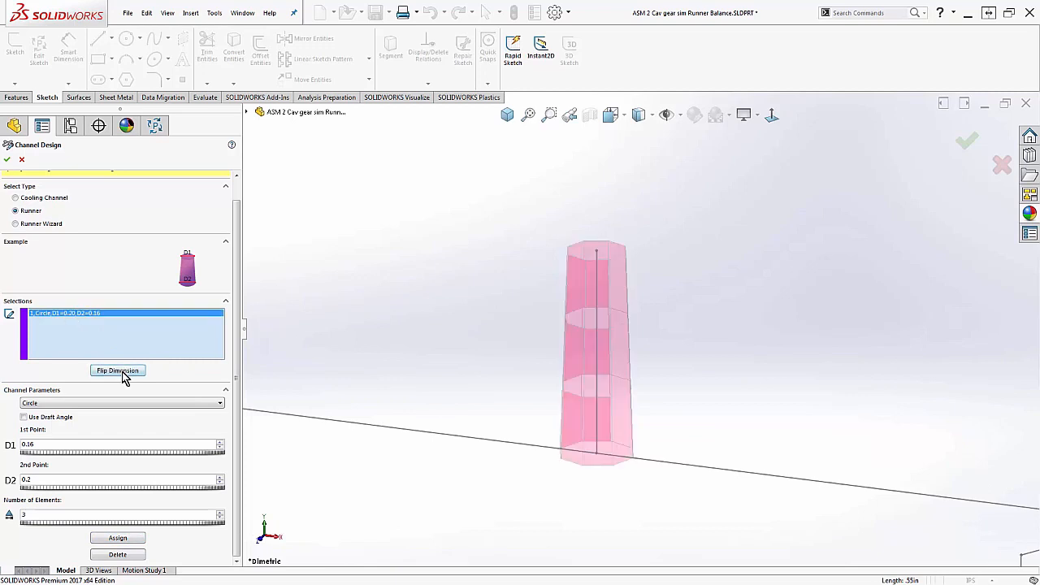
click(118, 371)
- Select the main runner line left of the sprue and define a trapezoid with first-point D1 0.26, D2 0.2 and H1 0.2
click(431, 350)
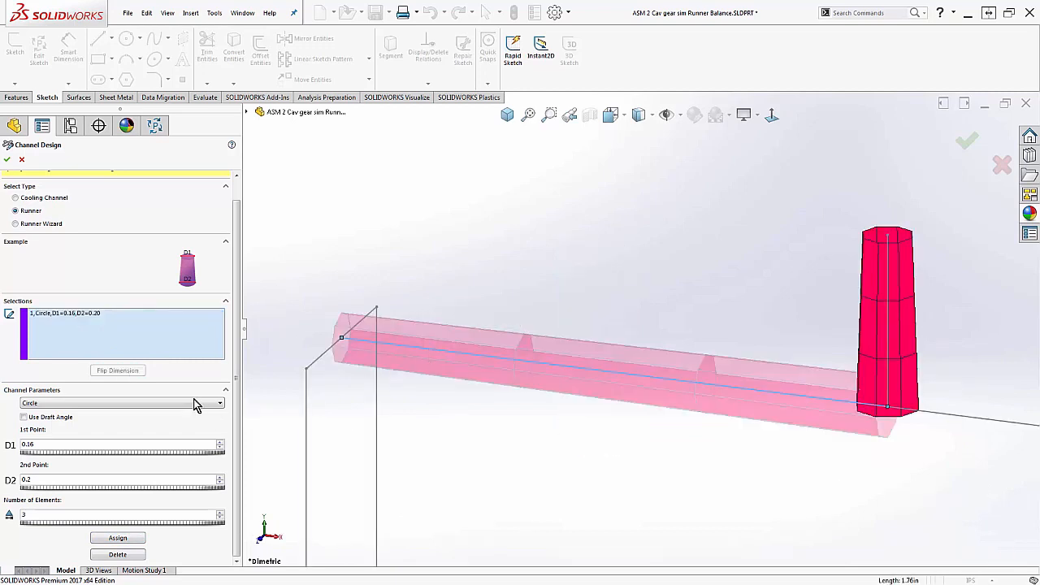
click(165, 404)
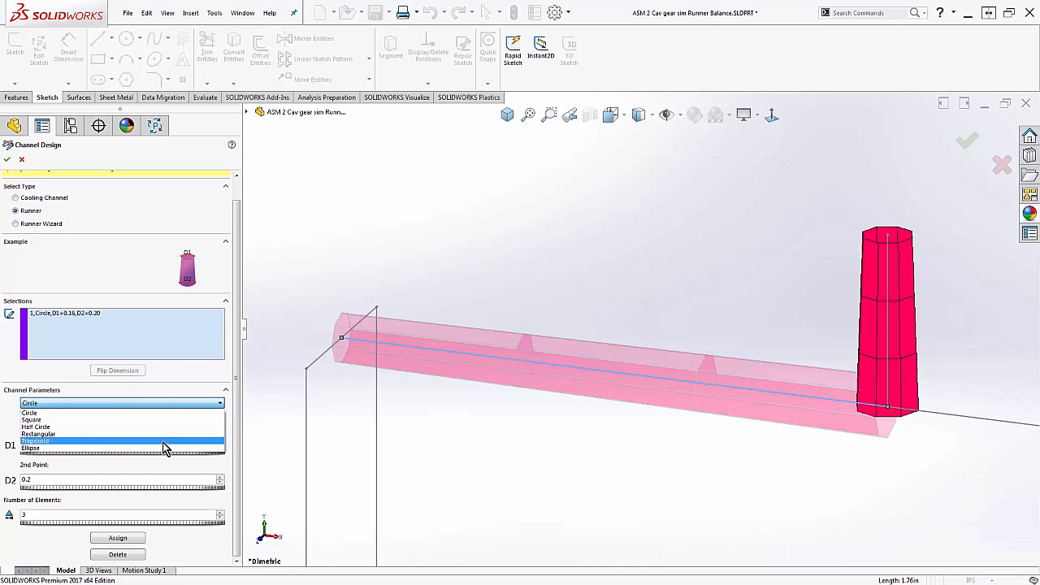
click(163, 443)
scroll(232, 417, down, 3)
drag(38, 366, 21, 341)
text(0.26)
drag(41, 389, 1, 376)
key(BackSpace)
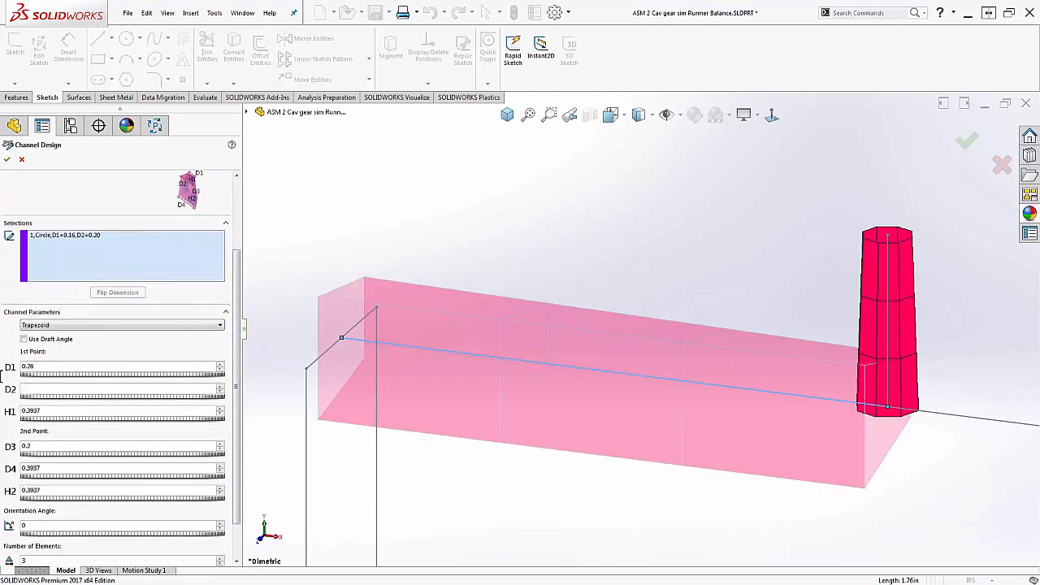
text(0.2)
double_click(46, 411)
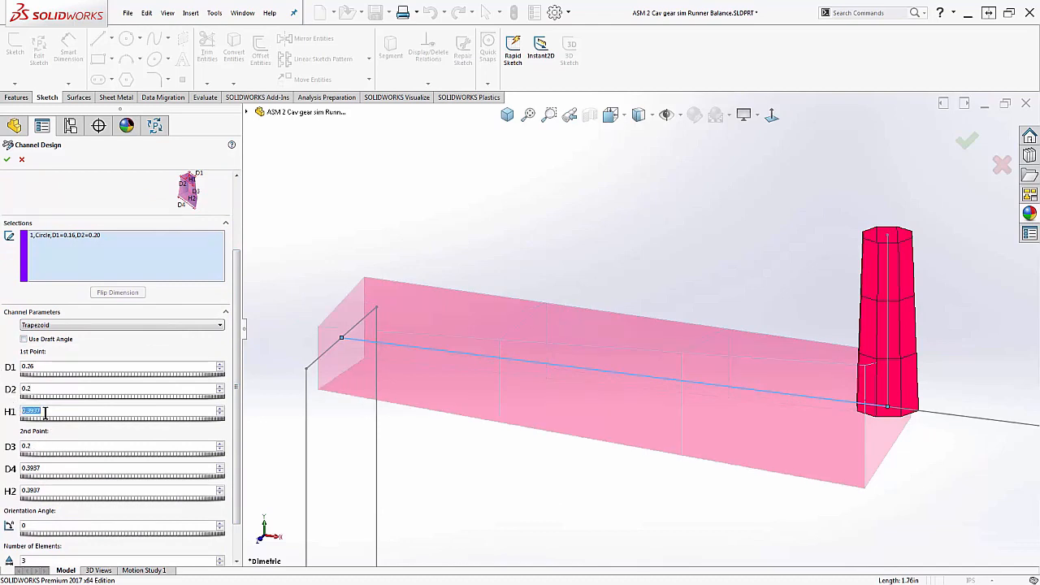
text(0.2)
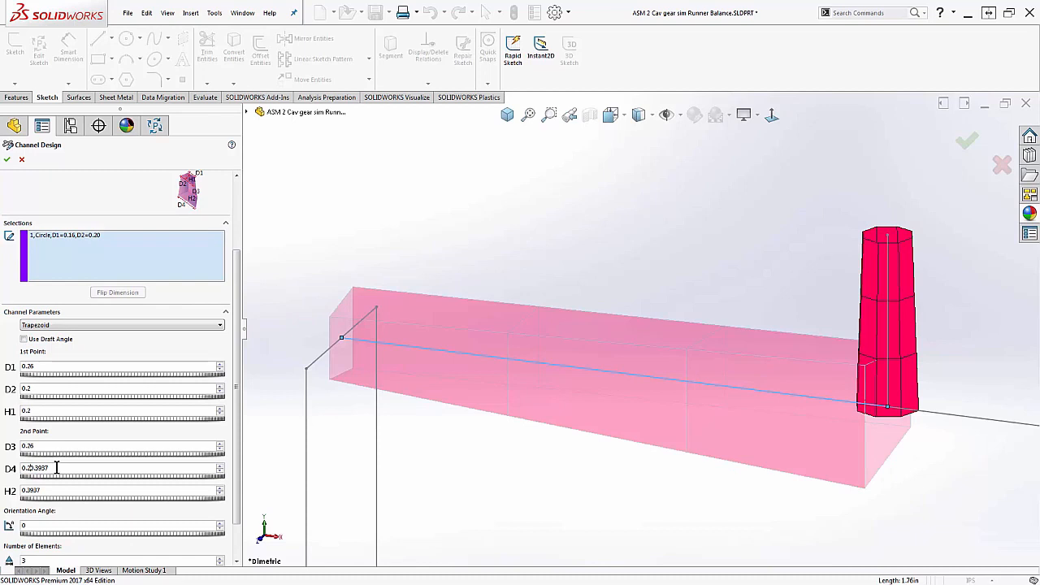
- Set the trapezoid's second point to D3 0.26, D4 0.2 and H2 0.2, and assign it with orientation angle 90 and 5 elements
double_click(46, 490)
text(0.4)
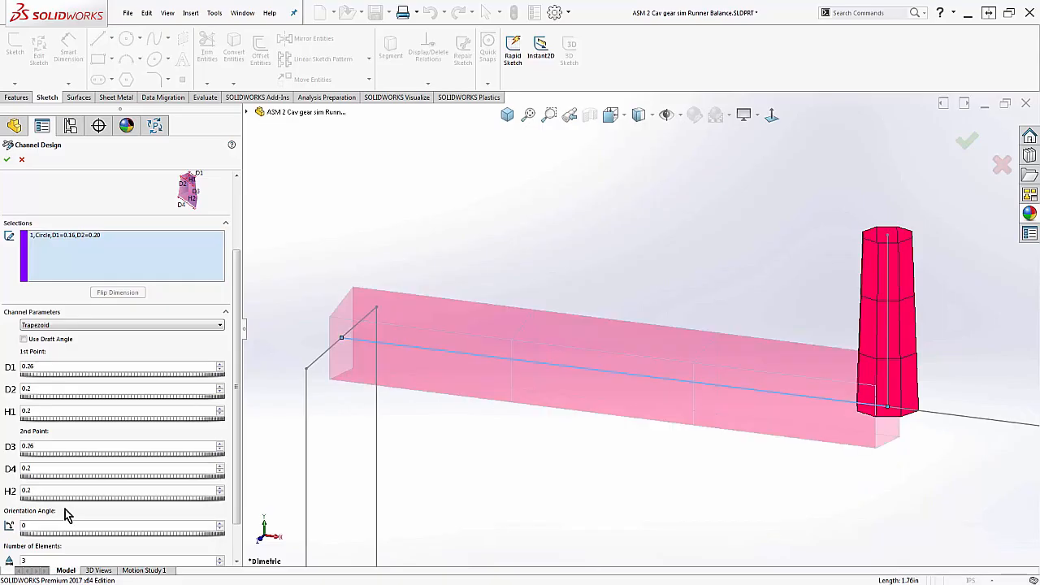
middle_drag(713, 529, 661, 492)
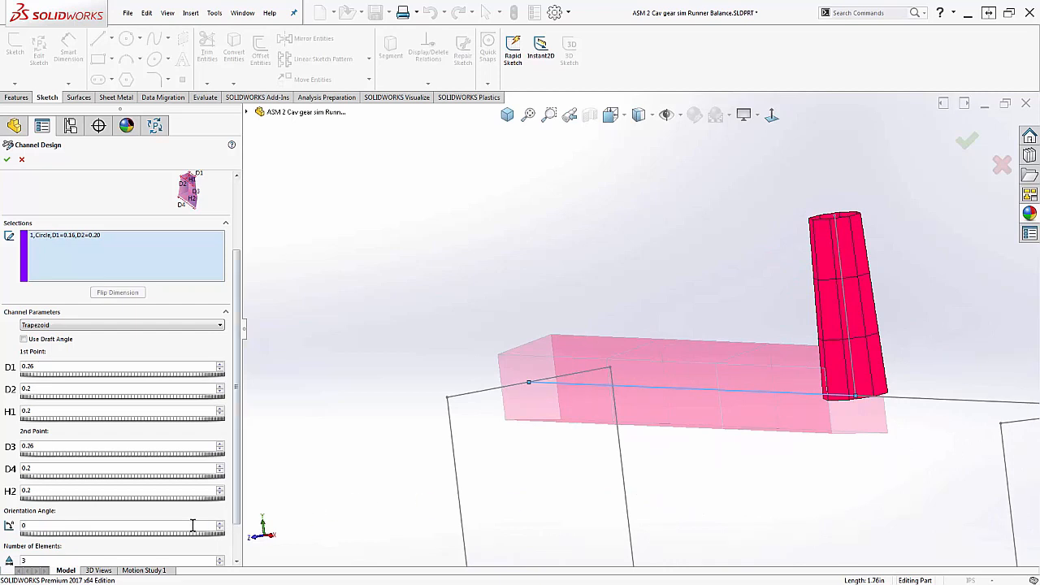
key(BackSpace)
scroll(761, 391, down, 1)
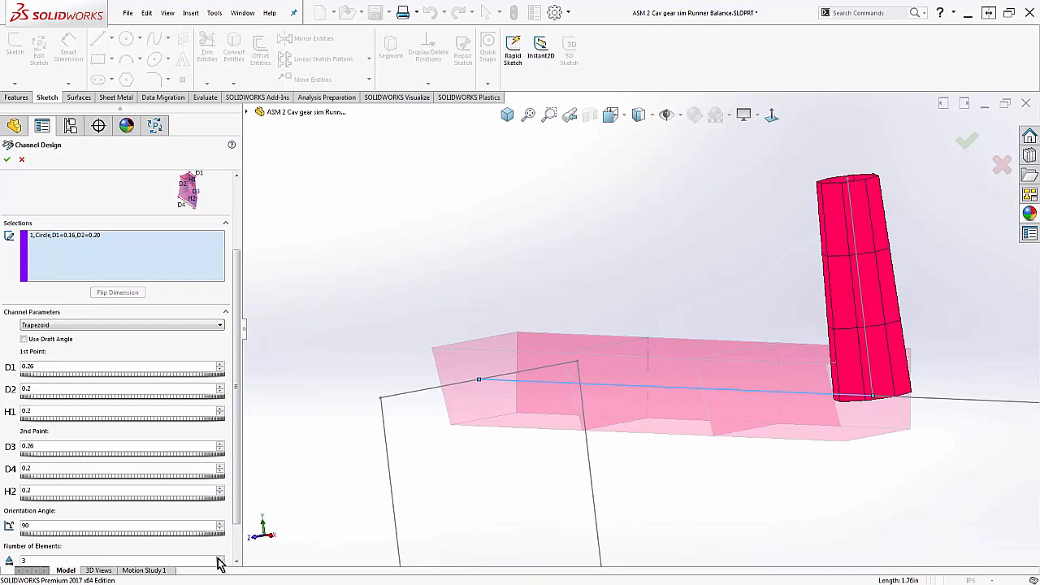
scroll(218, 559, down, 1)
click(122, 539)
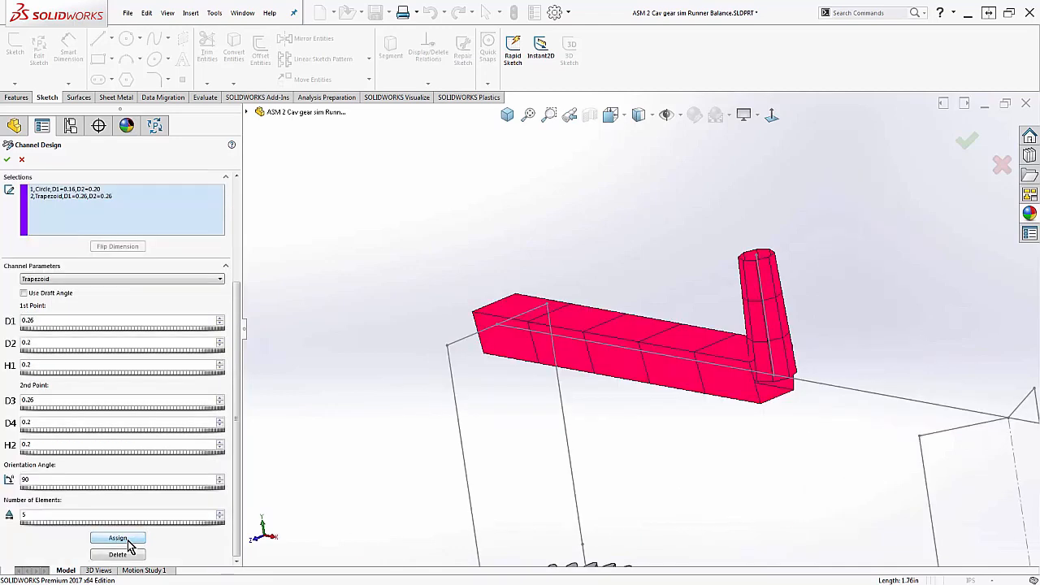
- Assign the same trapezoid channel to the short front branch at the runner's far end with orientation angle 0
click(468, 338)
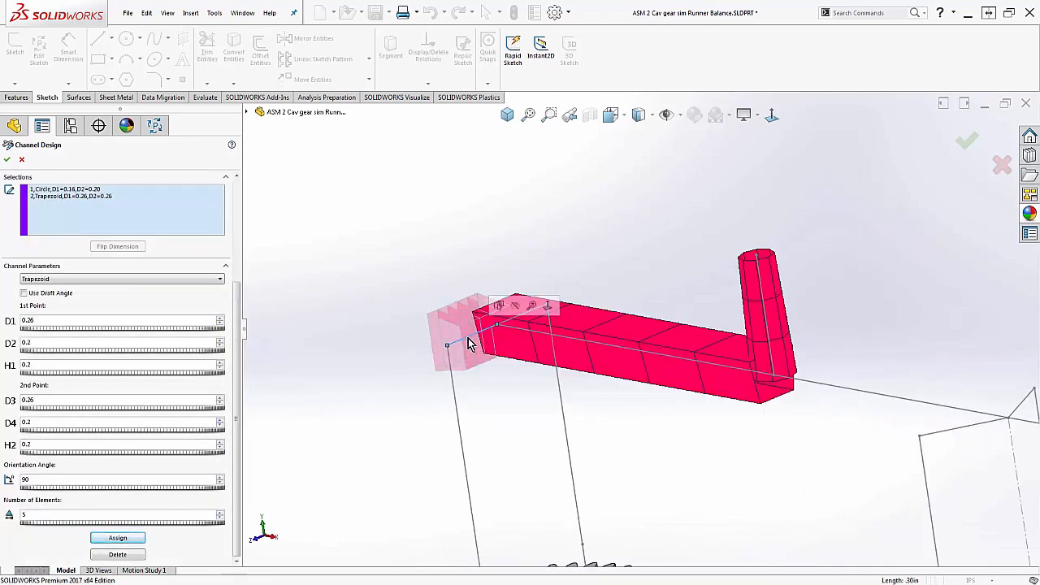
double_click(34, 481)
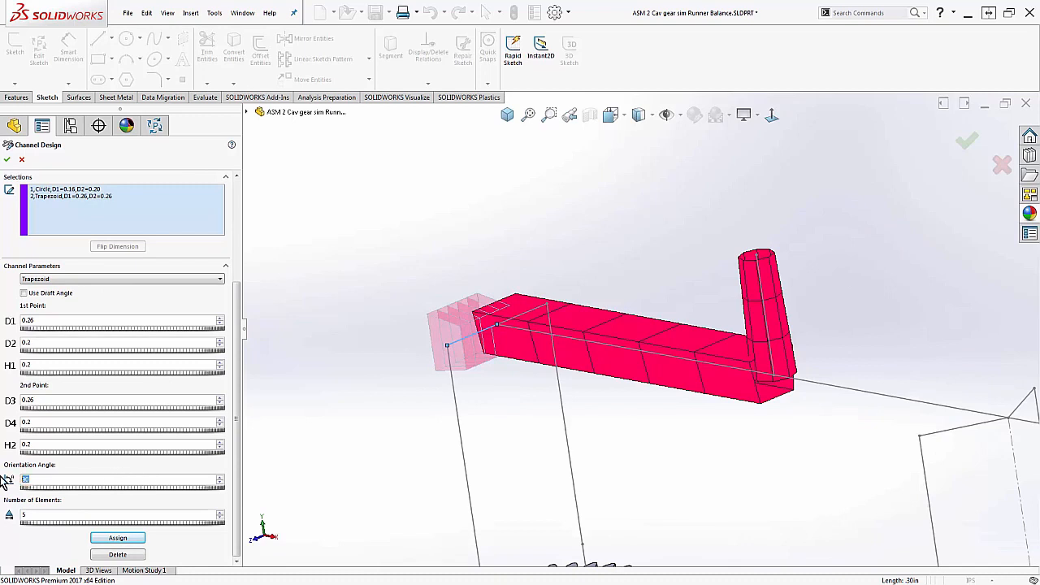
click(120, 536)
- Assign circular channels to the front vertical drop, 0.20 to 0.16 with a 0.16 to 0.05 gate tip, and accept the channel design
click(454, 392)
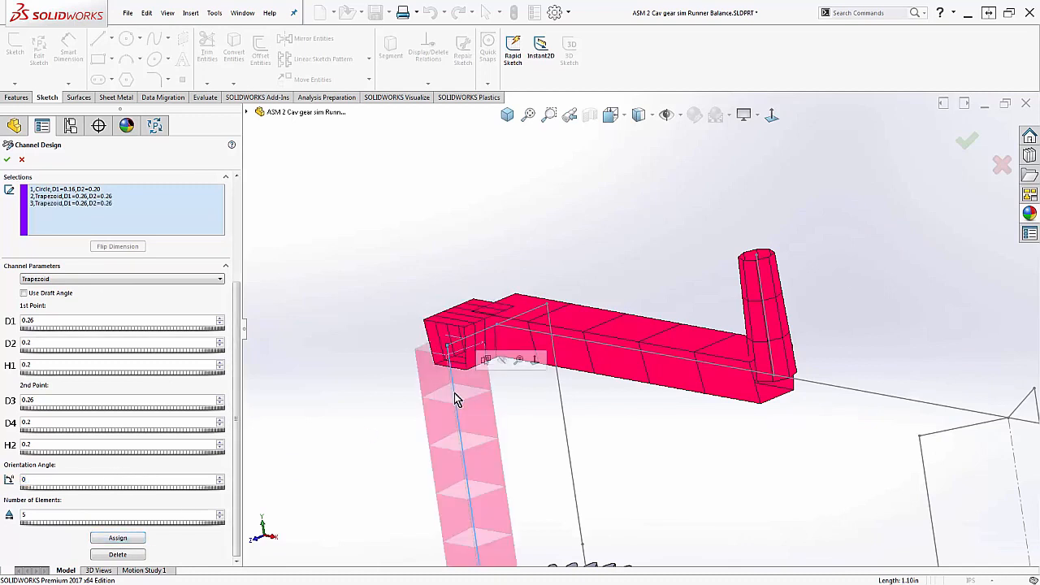
click(80, 279)
click(72, 289)
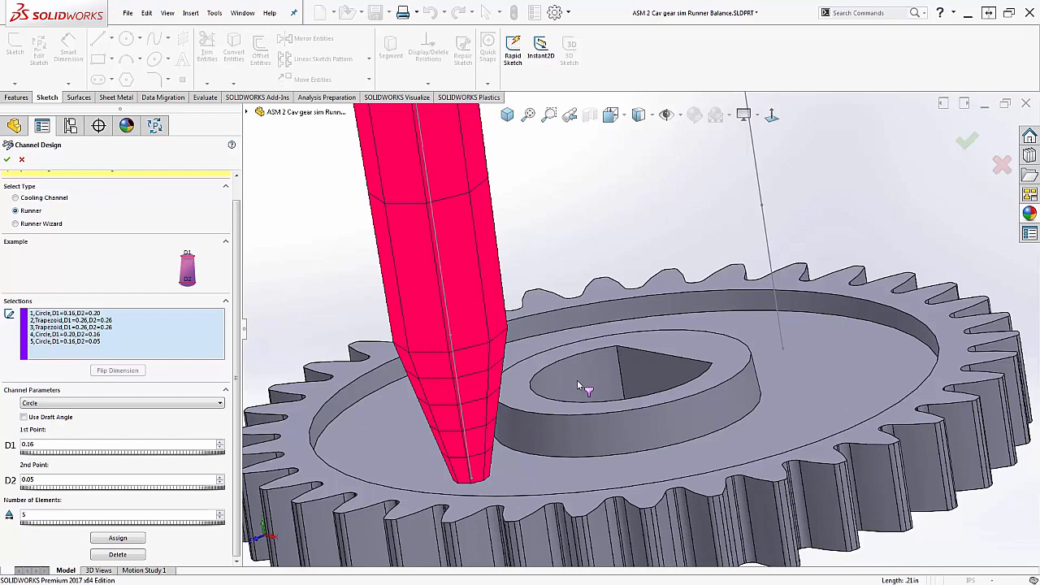
click(9, 160)
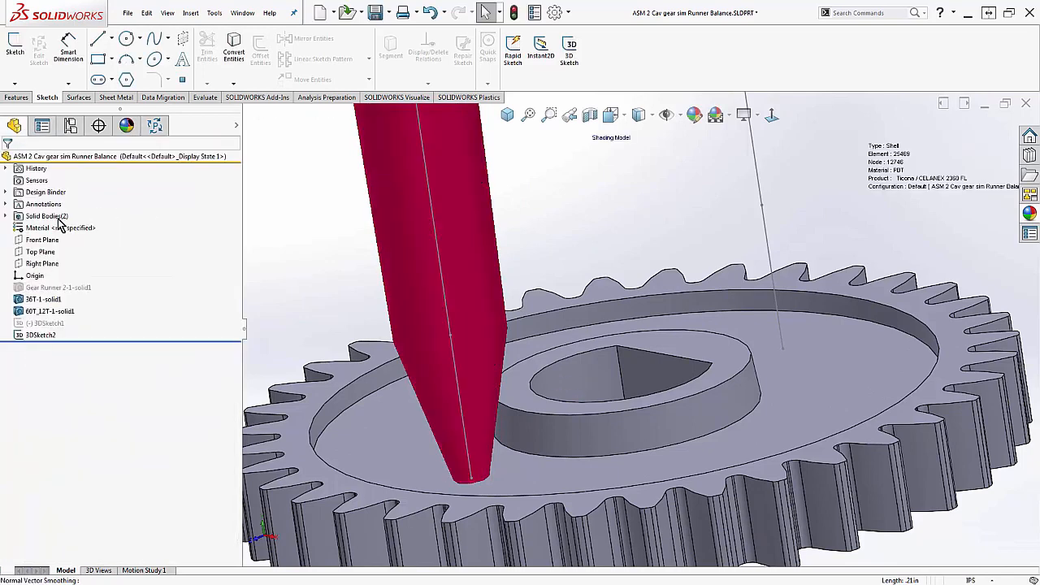
- Open 3DSketch2 for editing and select the front drop line's lower endpoint together with the gear face to inspect how they meet
right_click(45, 337)
click(52, 302)
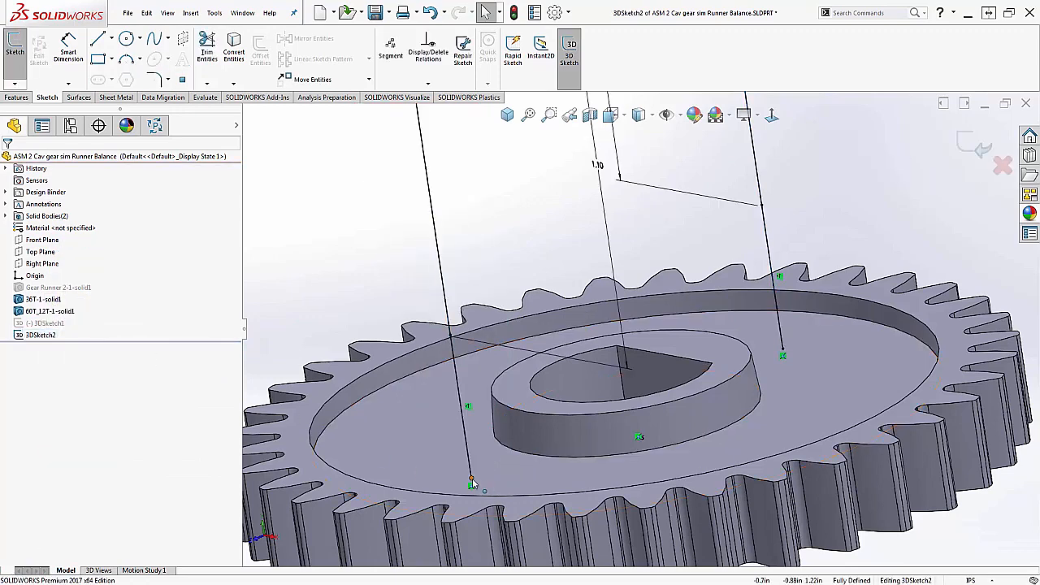
click(471, 481)
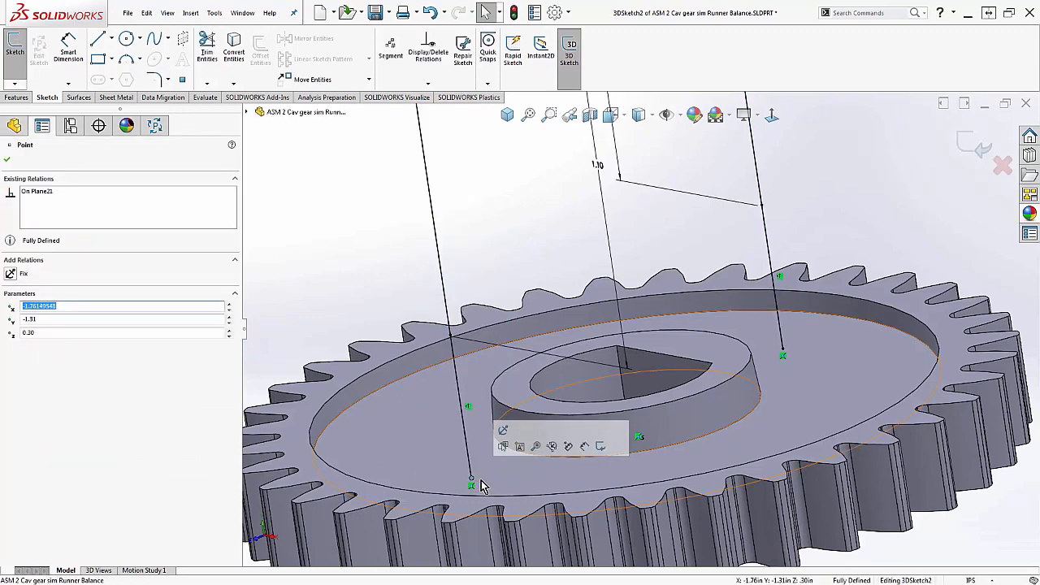
ctrl+click(481, 485)
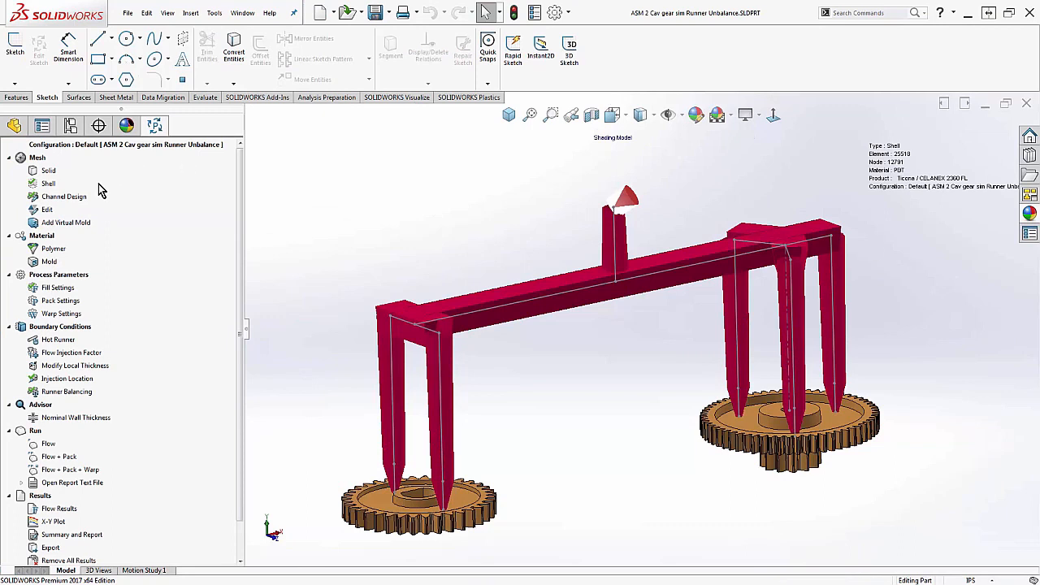
- Review the Ticona / CELANEX 2360 FL polymer data for the cavity in the unbalanced runner model and close the database without changes
click(49, 185)
right_click(52, 251)
click(73, 254)
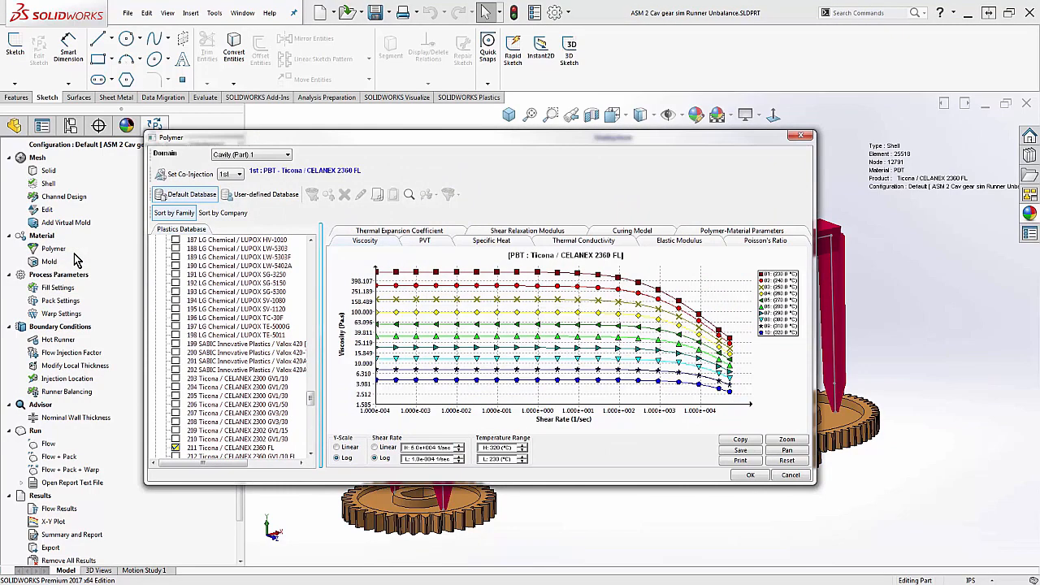
click(247, 447)
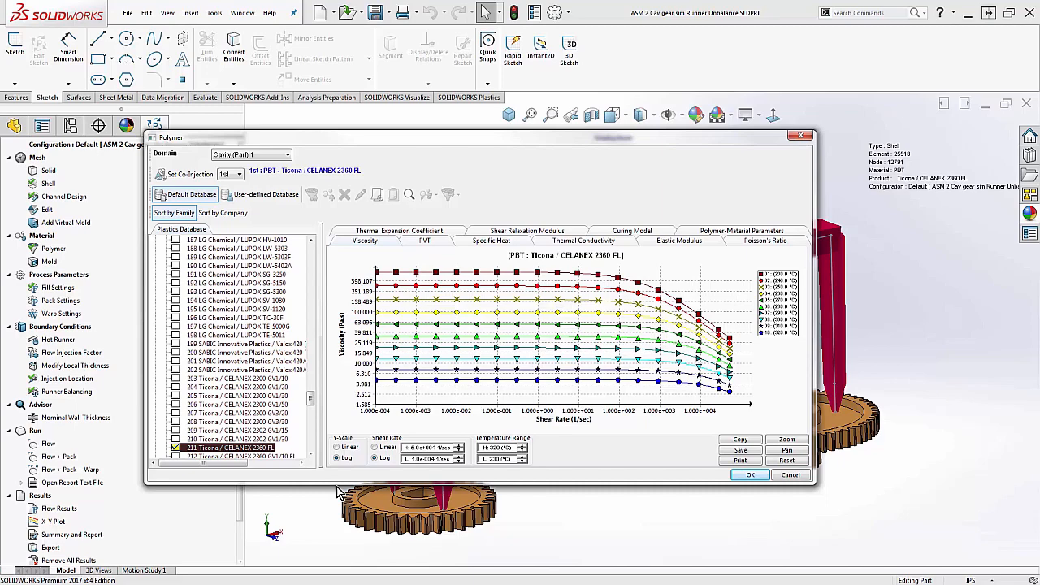
click(792, 476)
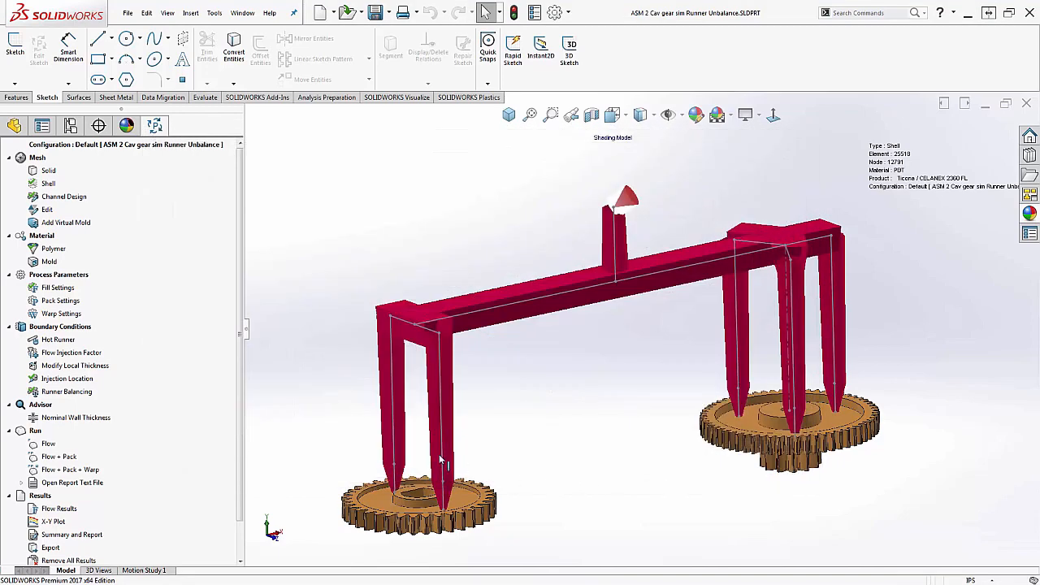
- Review the filling time and injection pressure limit in the fill settings and accept them
right_click(67, 289)
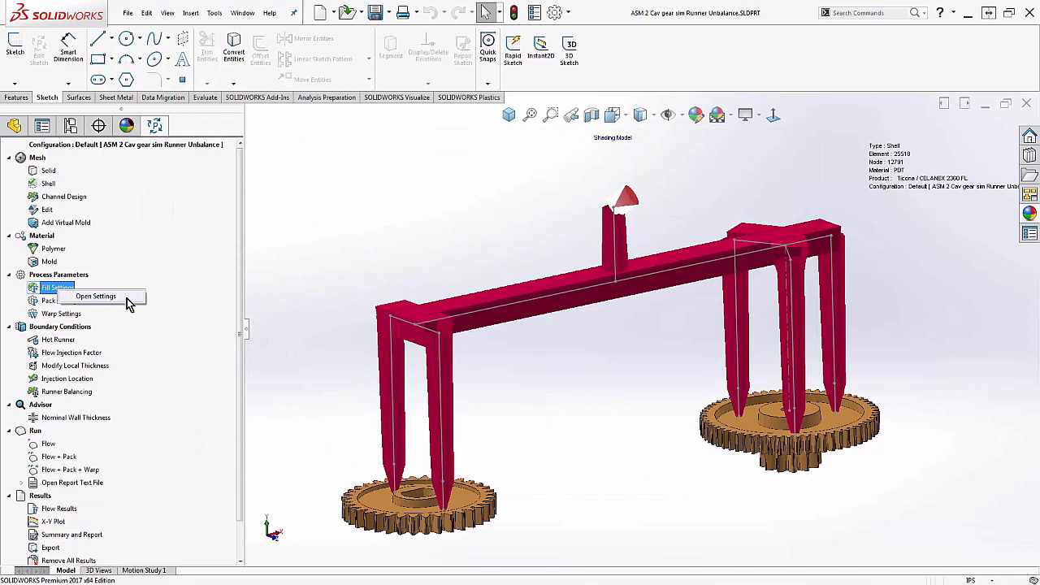
click(127, 298)
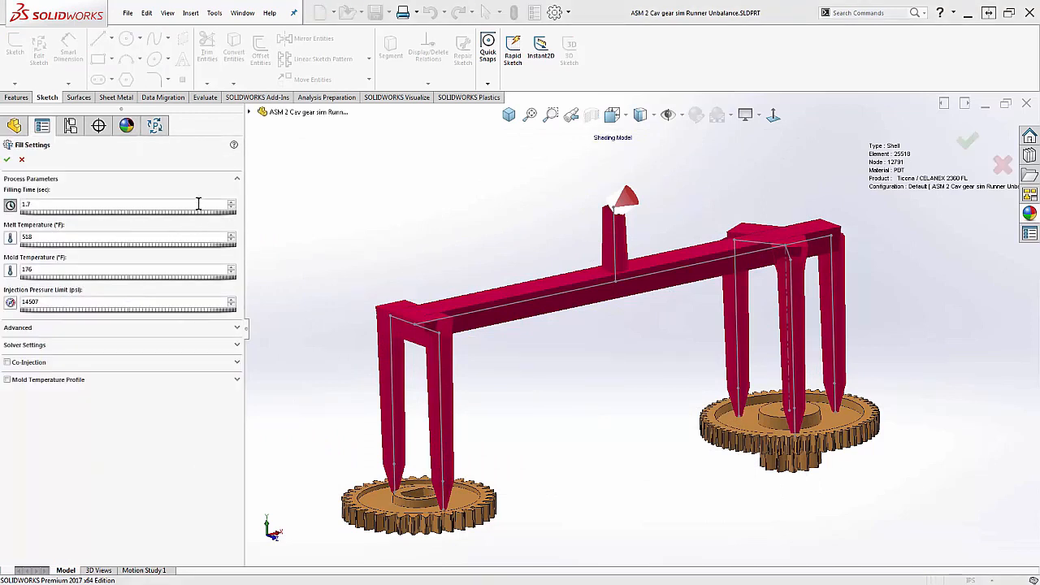
click(198, 204)
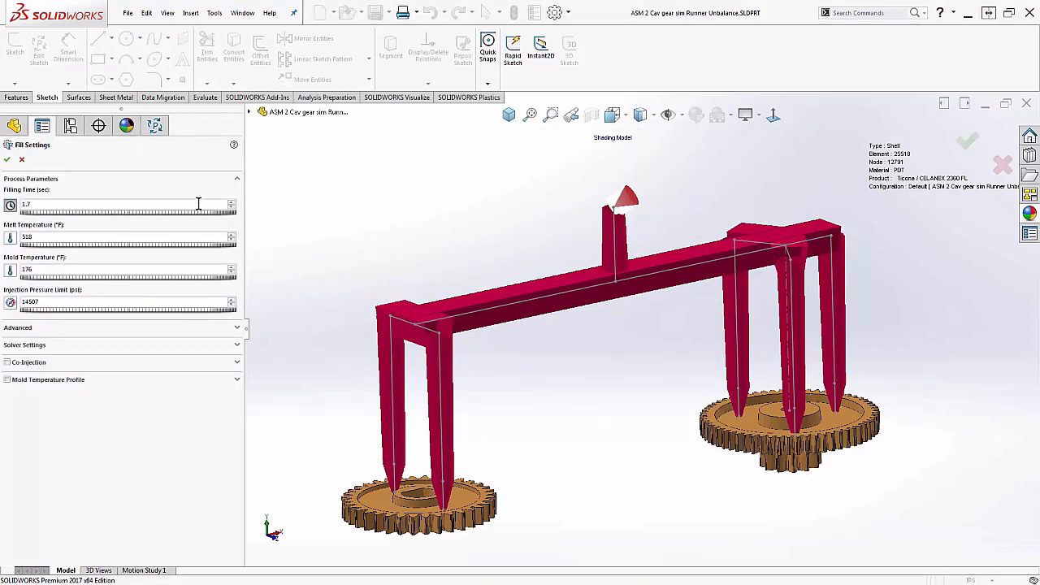
click(182, 300)
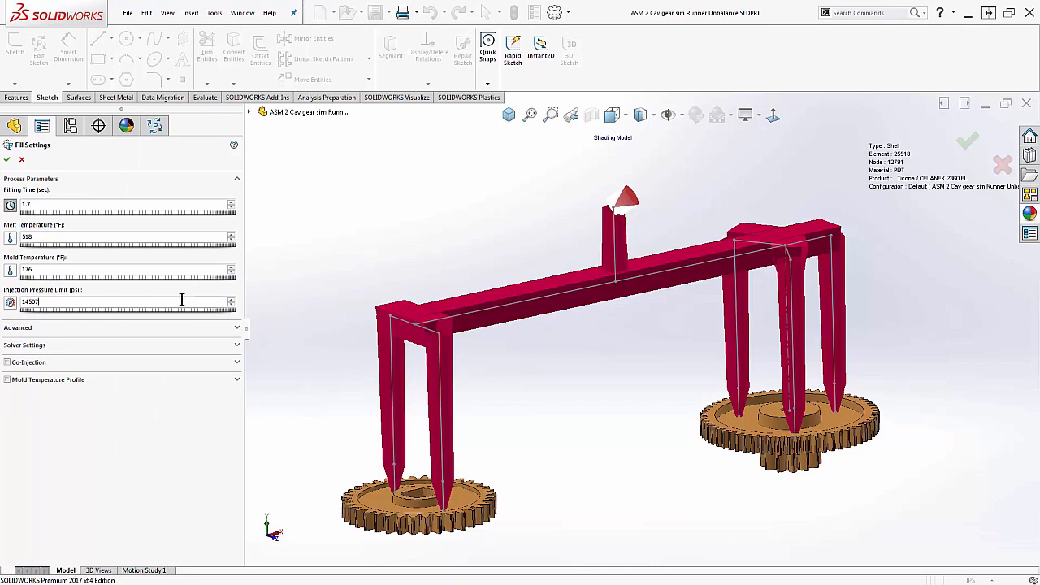
click(8, 159)
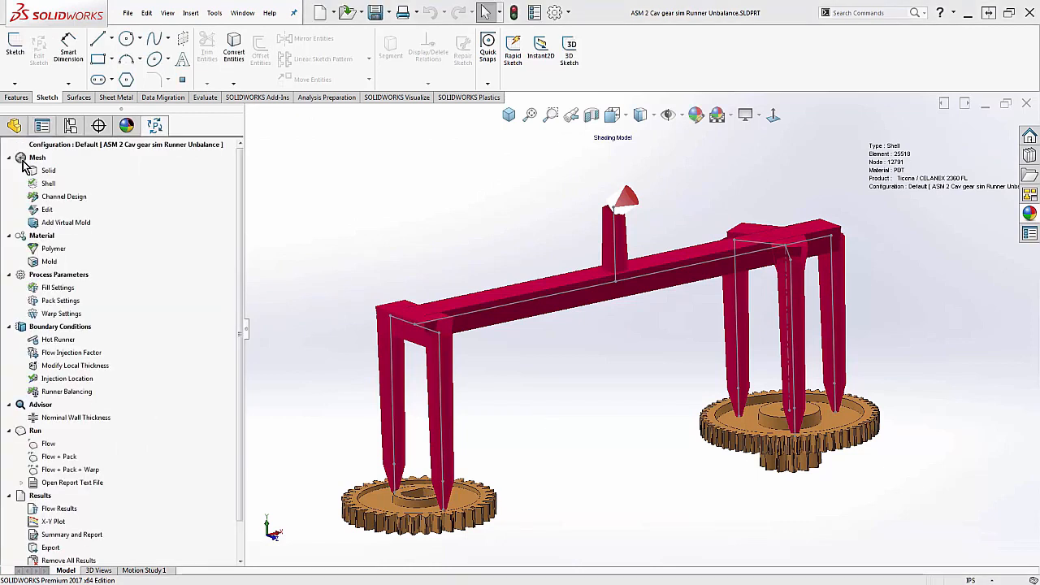
- Review the injection location at the top of the sprue and close its settings without changes
click(112, 380)
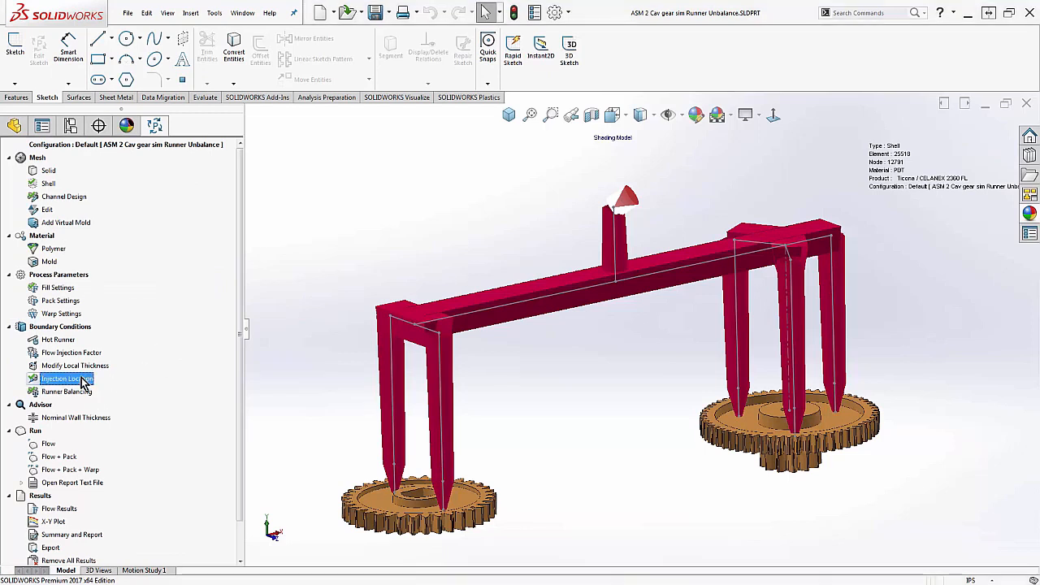
click(119, 384)
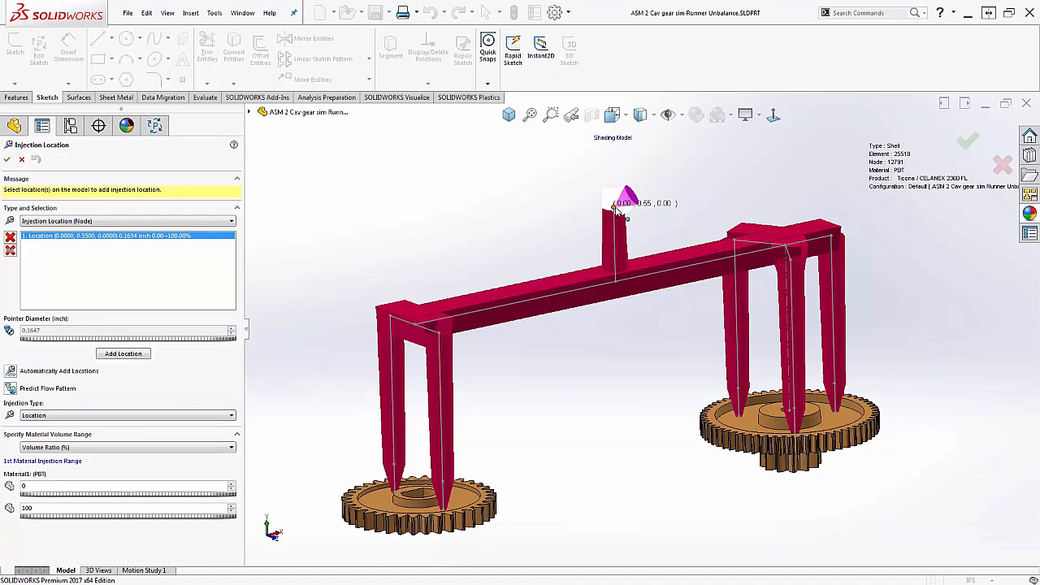
scroll(625, 236, down, 8)
mouse_move(770, 320)
middle_down()
mouse_move(800, 320)
mouse_move(761, 325)
mouse_move(776, 324)
middle_up()
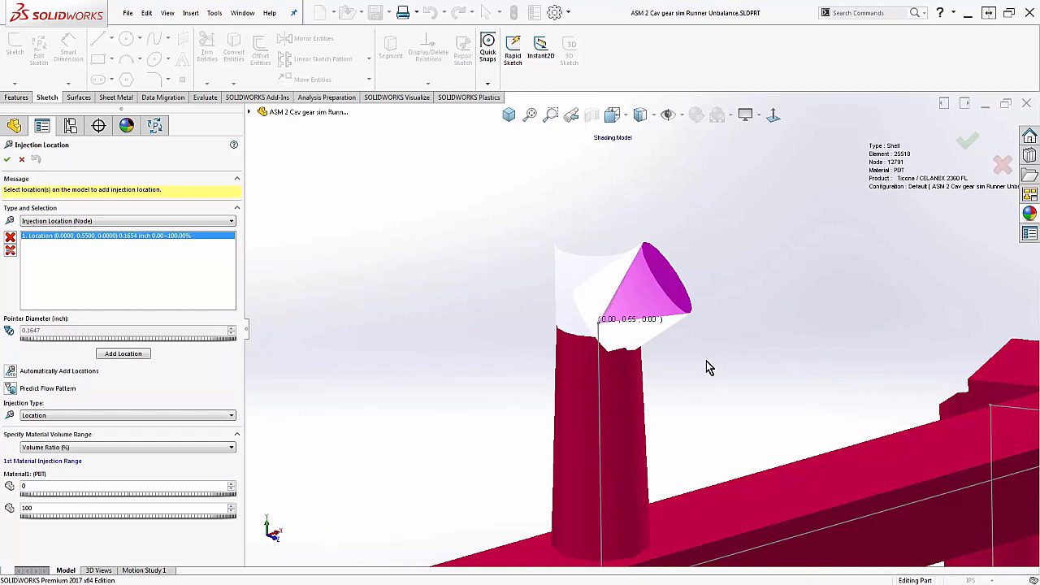
click(22, 160)
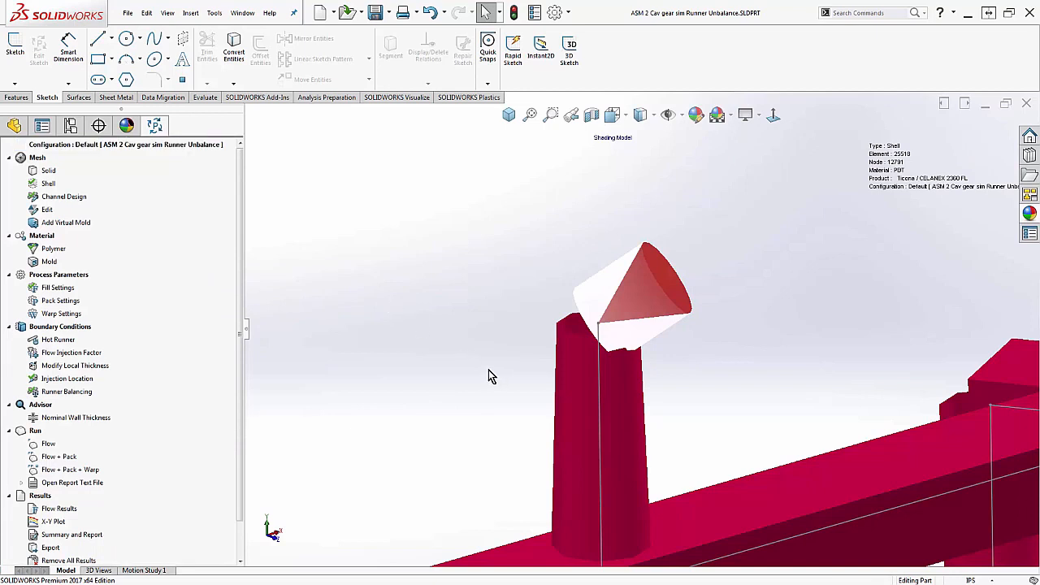
- Open the flow results of the unbalanced runner model and play the Fill Time animation
key(f)
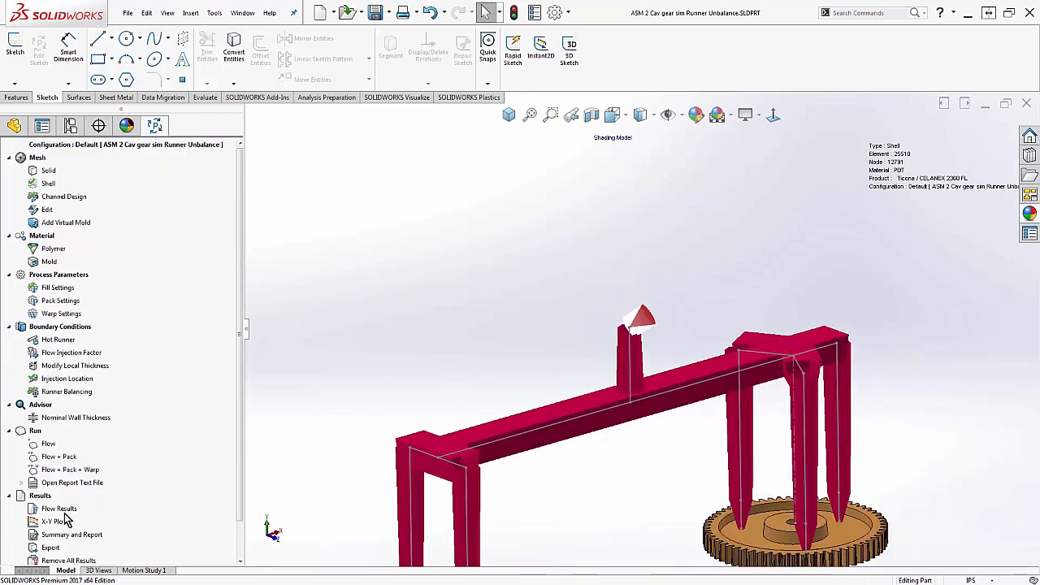
double_click(90, 510)
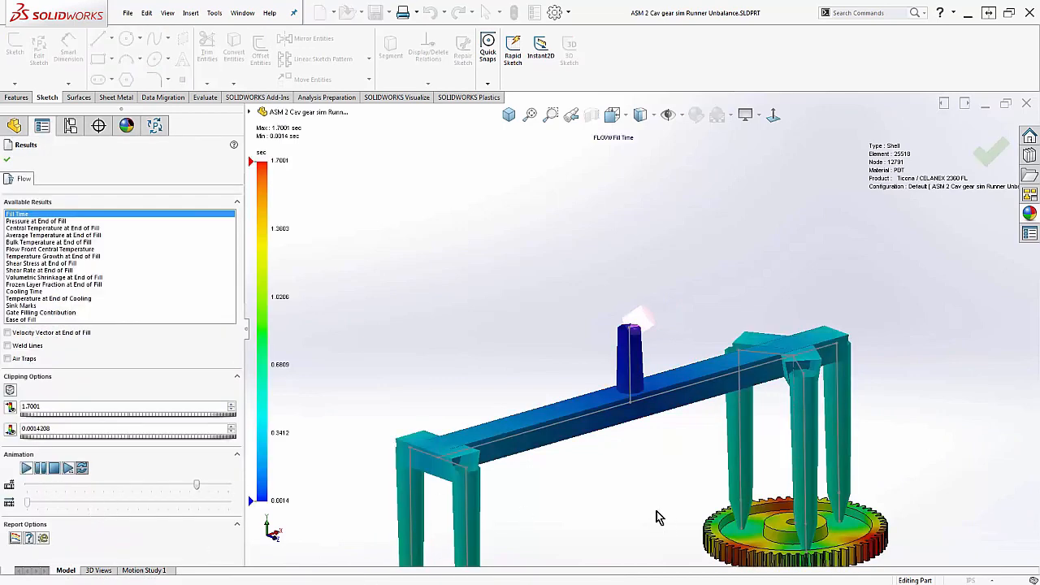
scroll(641, 506, up, 1)
scroll(641, 512, up, 2)
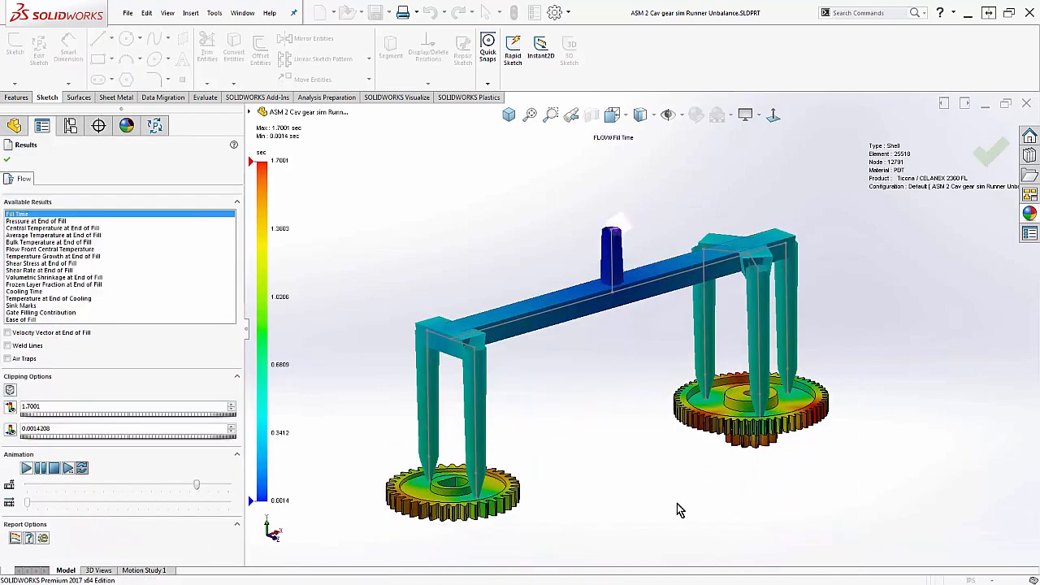
click(26, 469)
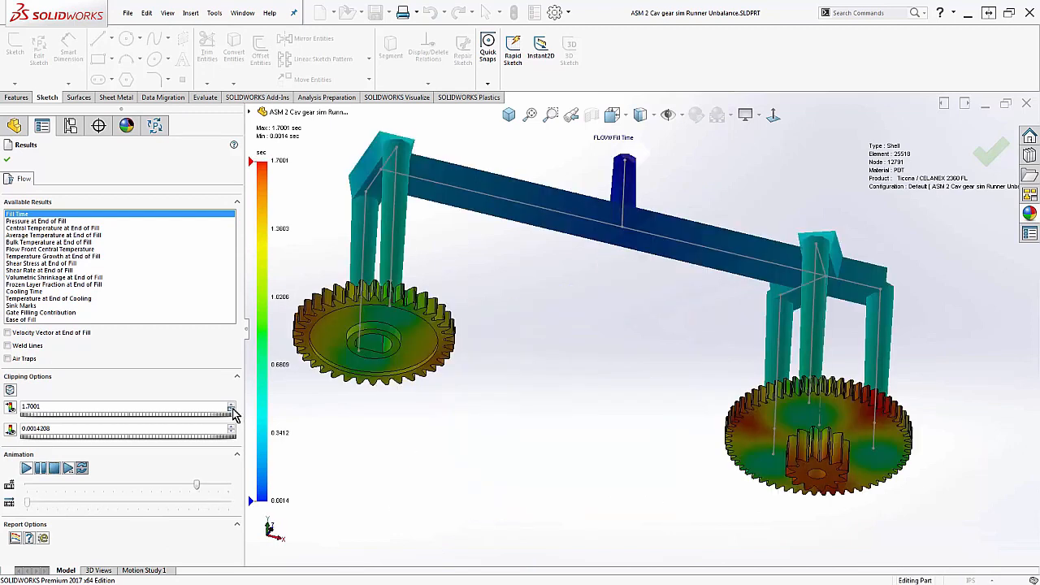
- Lower the Fill Time plot's upper clipping limit to 1.5591 sec and examine the smaller gear
click(232, 409)
click(232, 413)
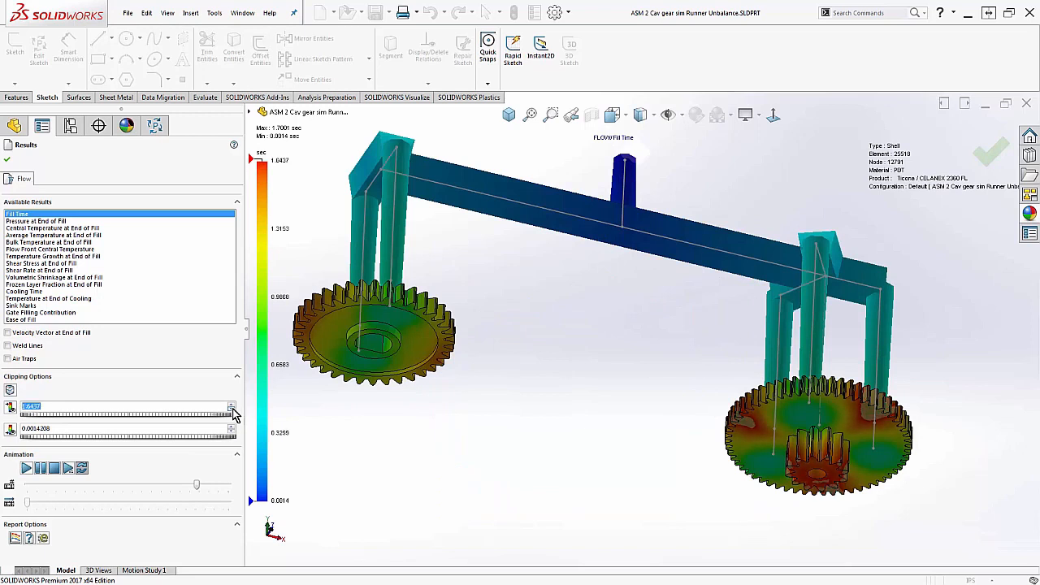
click(232, 413)
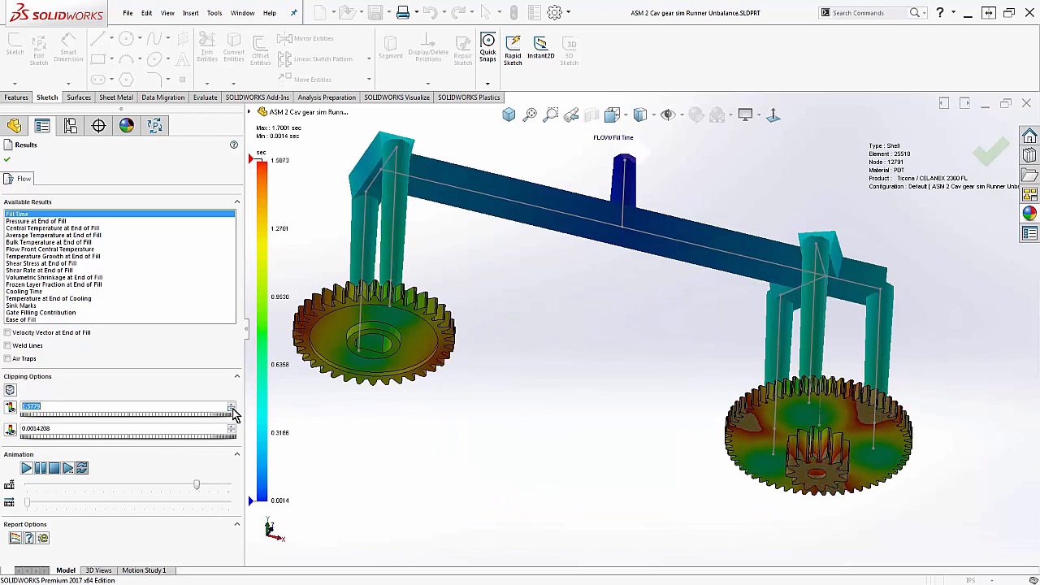
click(233, 413)
scroll(337, 400, down, 5)
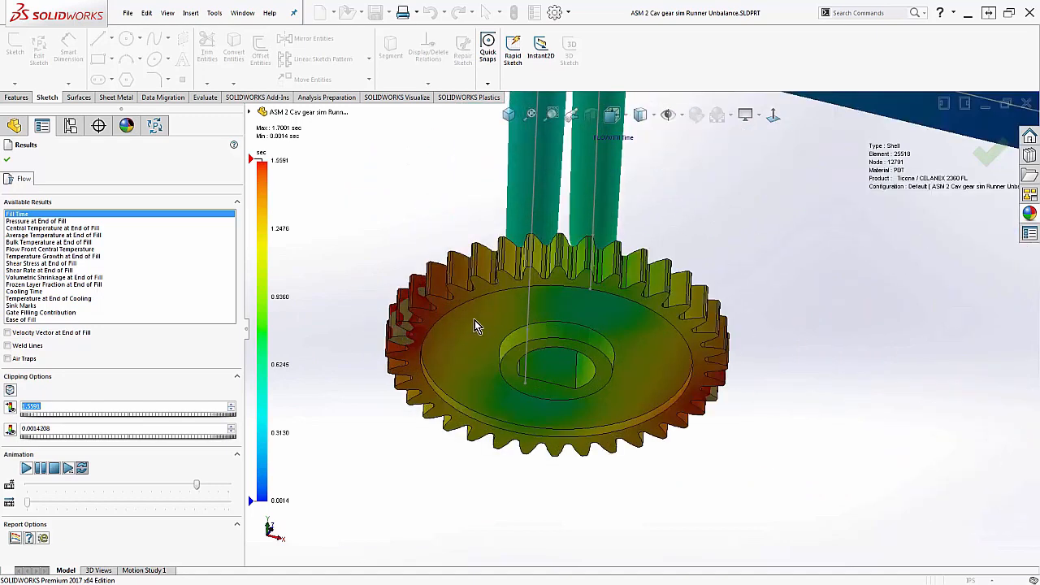
- Raise the Fill Time upper clipping limit to 1.5779 sec and compare the clipped regions on both gears
click(232, 406)
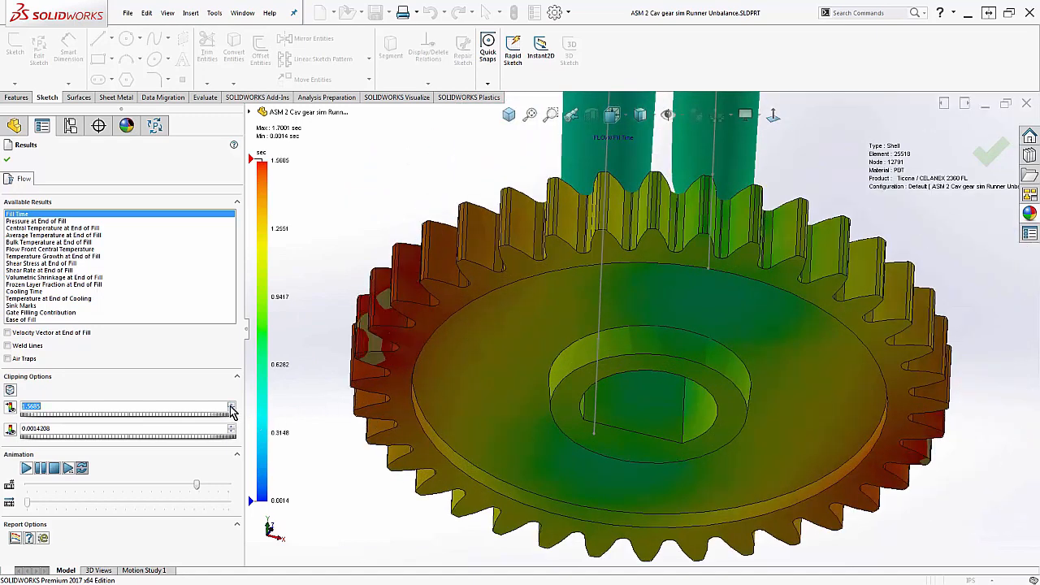
click(232, 407)
scroll(940, 498, up, 5)
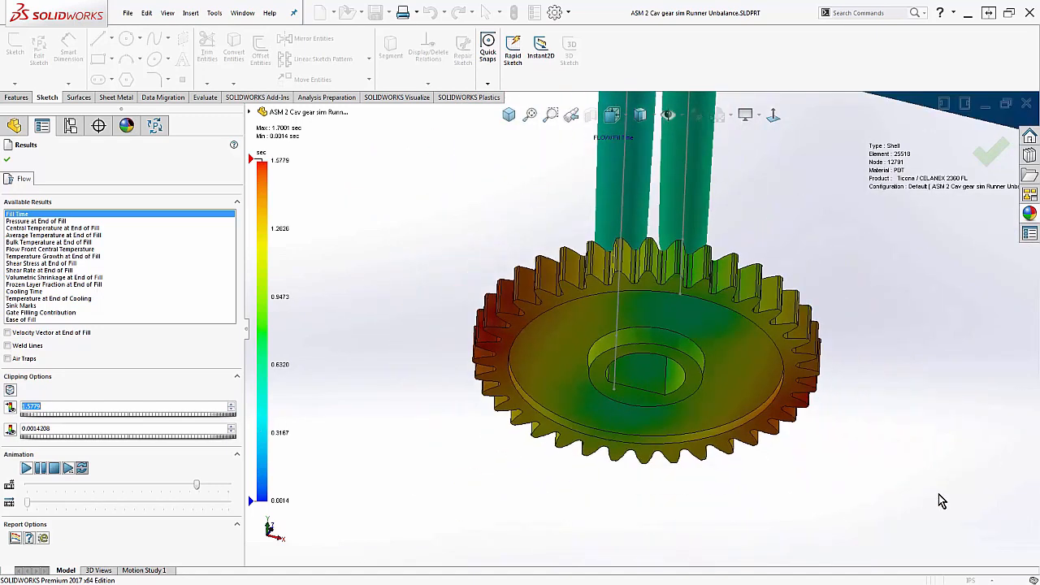
scroll(939, 499, up, 3)
scroll(995, 390, down, 5)
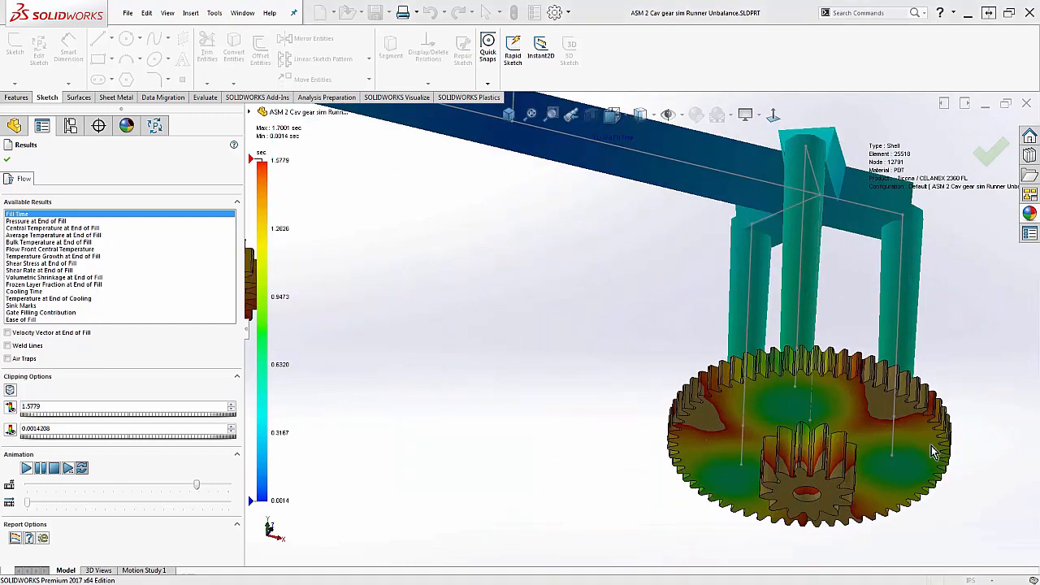
- Examine the Pressure at End of Fill plot across both cavities and close the flow results
click(53, 221)
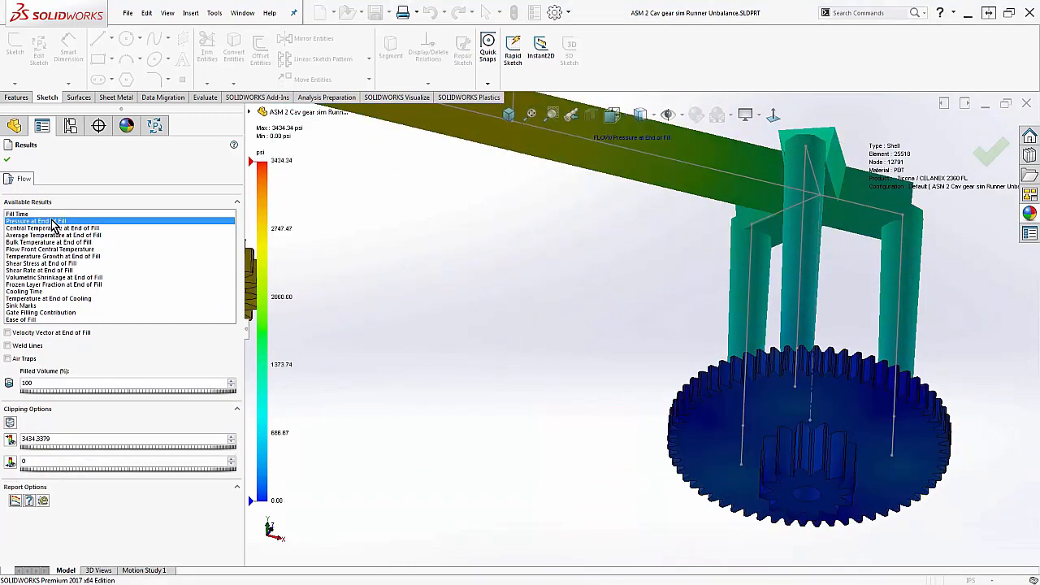
scroll(406, 301, up, 5)
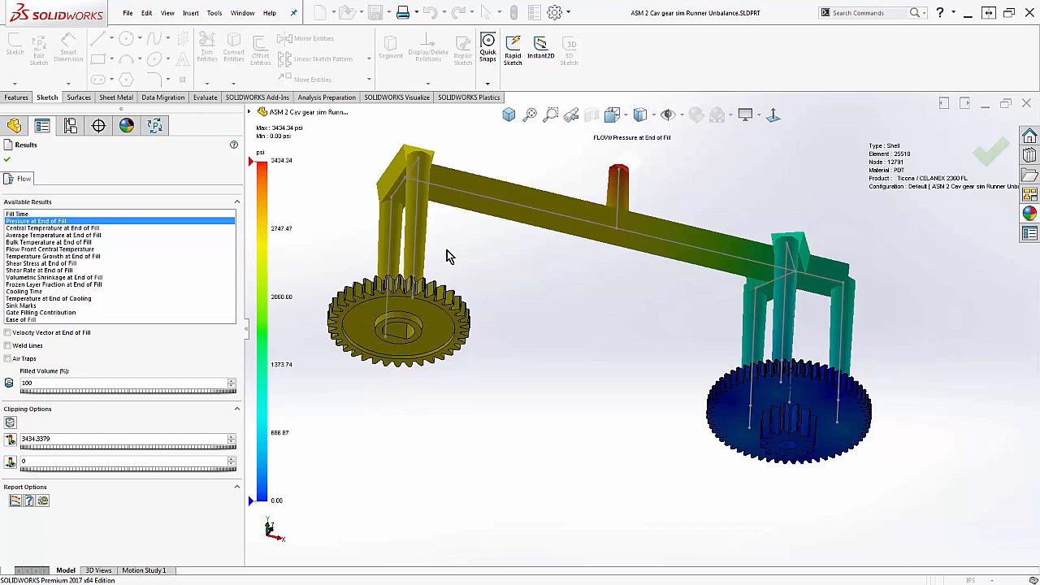
click(7, 160)
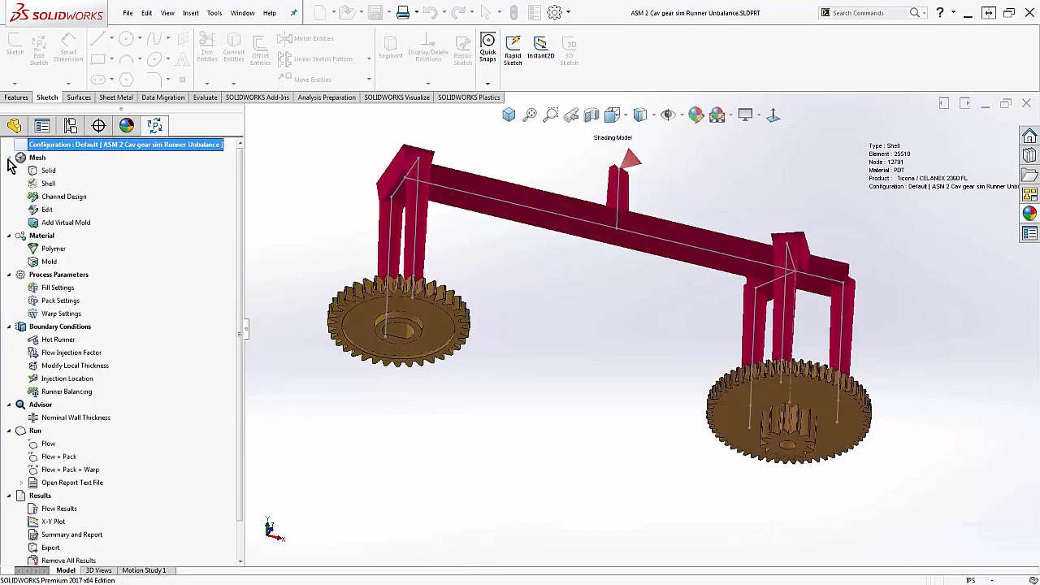
- Open the Runner Balancing settings and show the thickness distribution along the sprue and runners
click(78, 393)
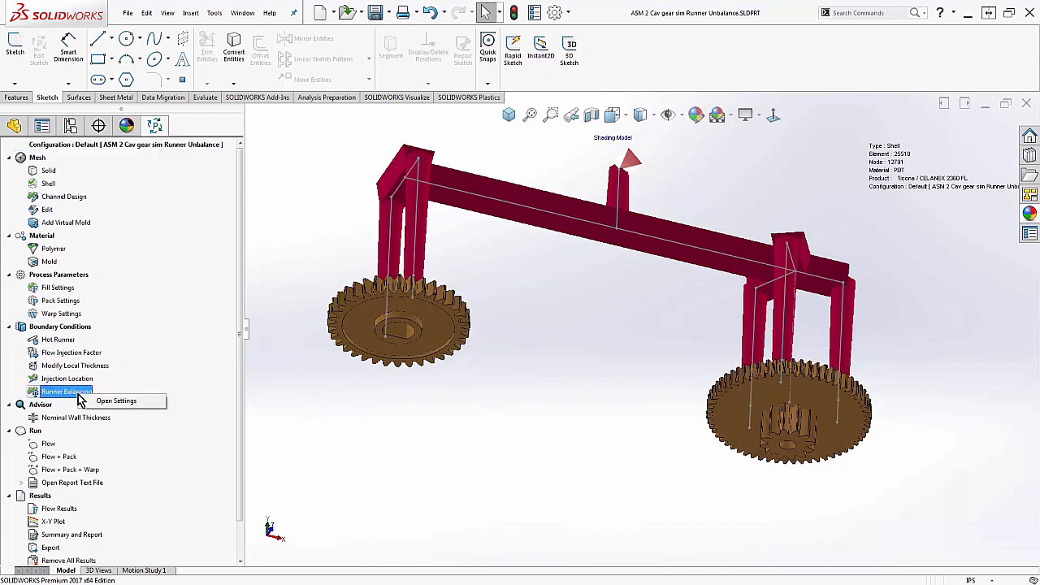
click(150, 402)
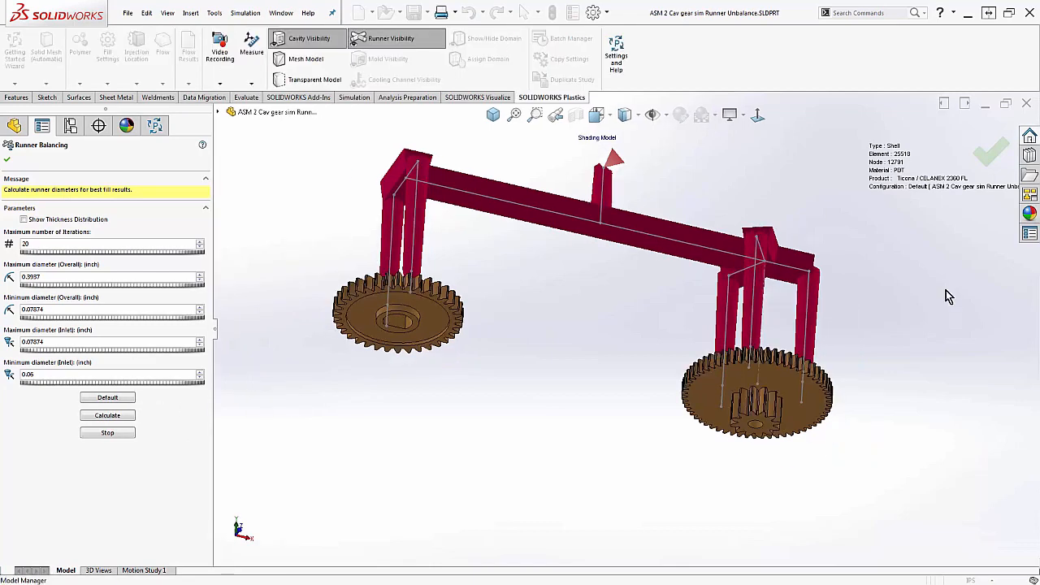
key(ctrl+7)
middle_drag(785, 257, 596, 278)
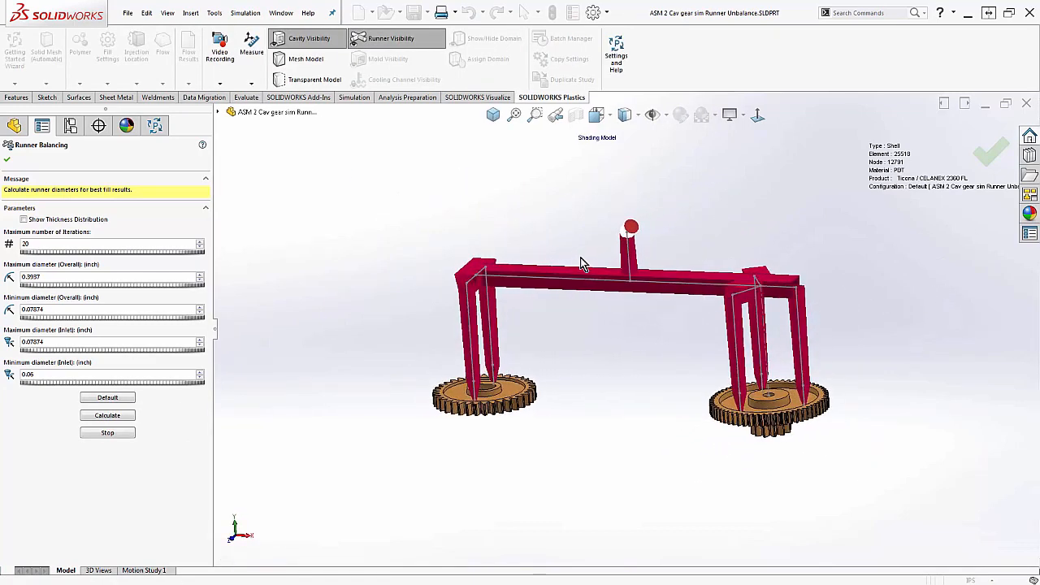
scroll(583, 257, down, 2)
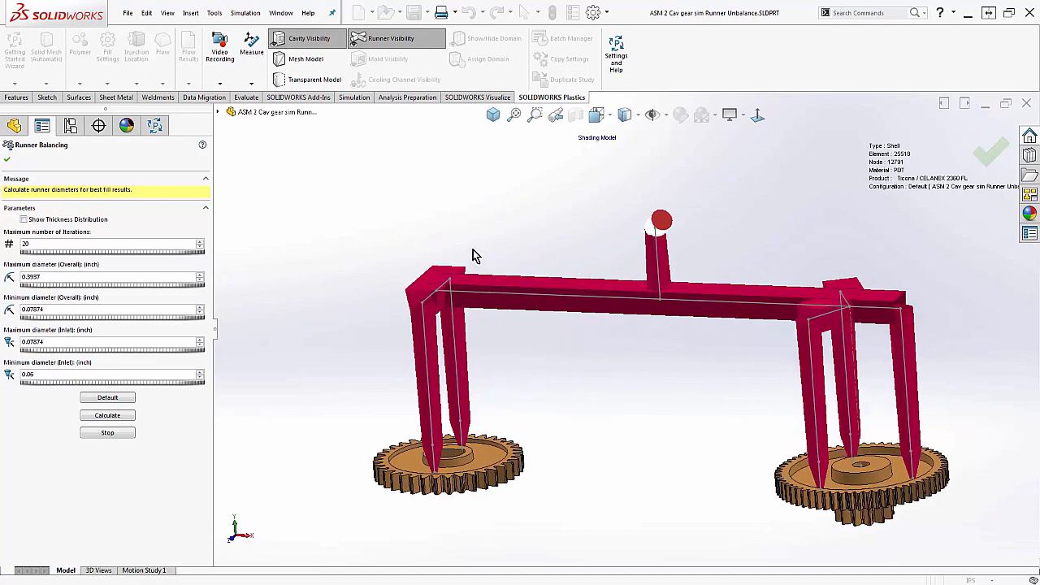
click(89, 225)
scroll(662, 273, down, 3)
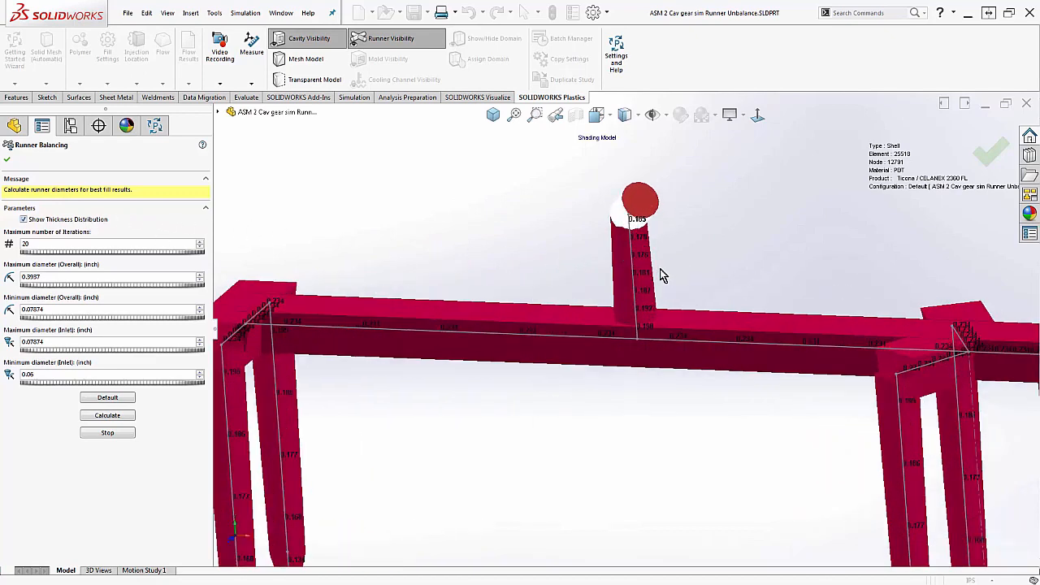
middle_drag(525, 287, 536, 307)
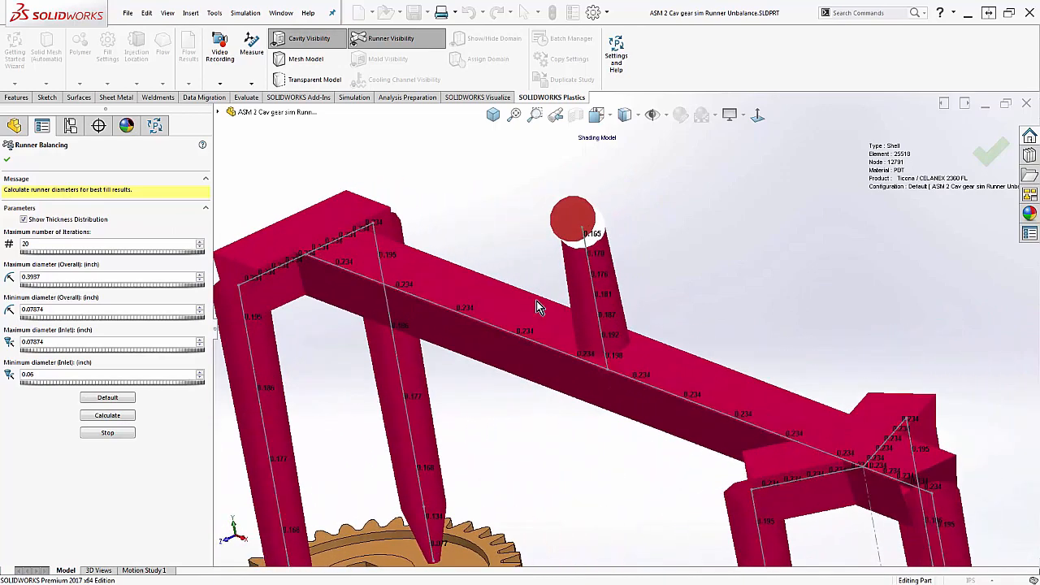
- Calculate runner balancing with maximum 10 iterations, overall diameters 0.26 maximum and 0.125 minimum, and inlet diameters 0.125 maximum and 0.048 minimum inch
double_click(25, 243)
text(10)
double_click(58, 277)
text(0.26)
double_click(55, 308)
text(0.125)
double_click(72, 342)
text(0.125)
drag(52, 374, 22, 374)
text(0.048)
click(127, 424)
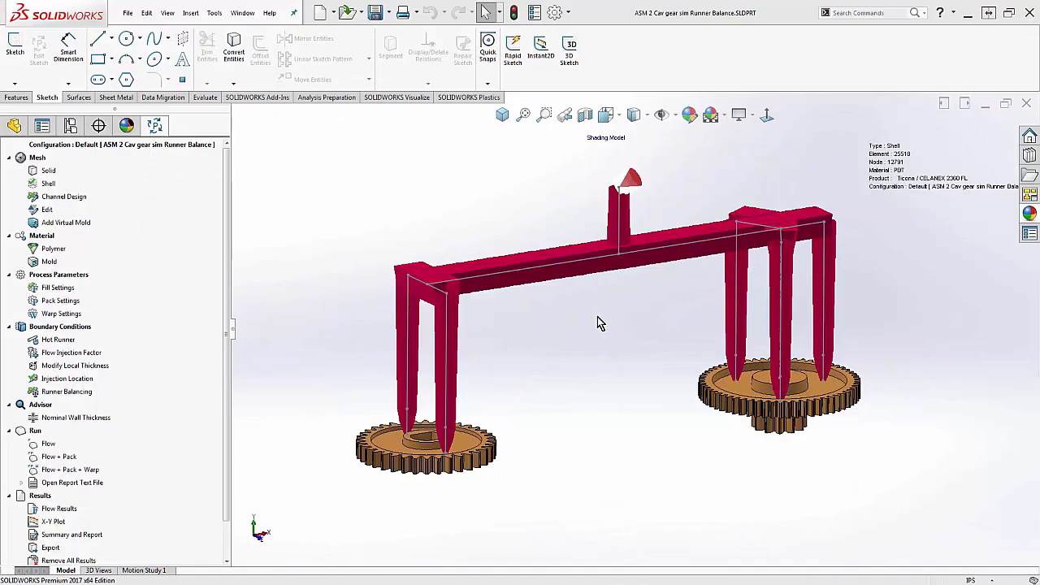
- Inspect the runner thickness distribution of the Runner Balance model through its Runner Balancing settings, and close them
scroll(608, 269, down, 3)
middle_drag(608, 268, 601, 357)
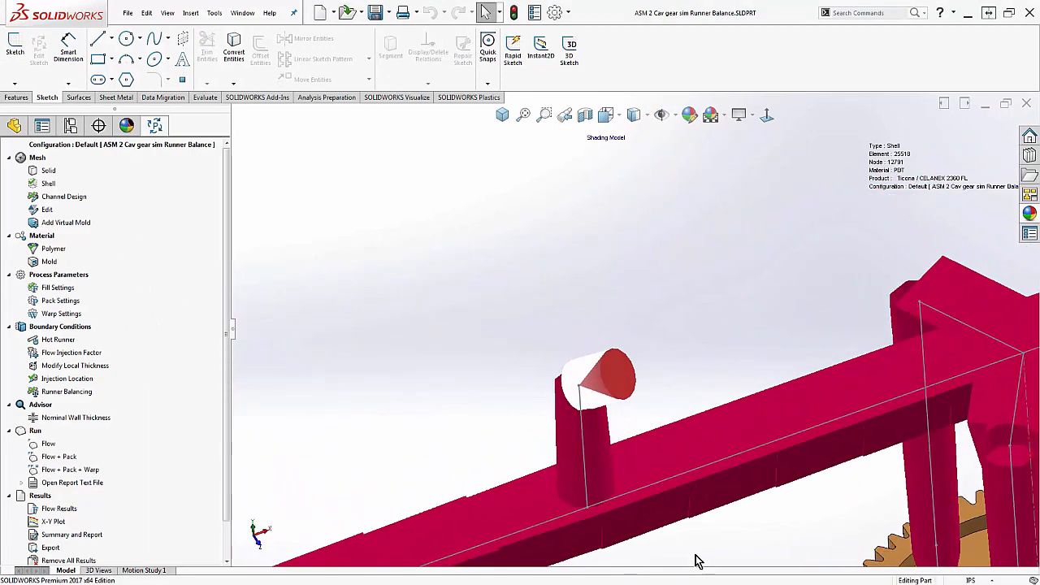
scroll(679, 527, up, 3)
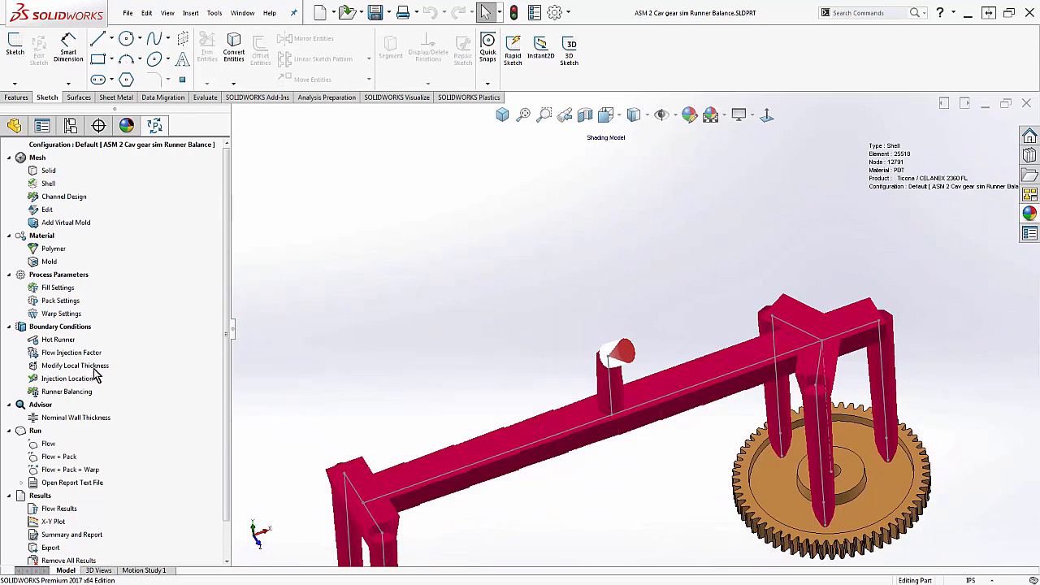
click(71, 392)
click(110, 397)
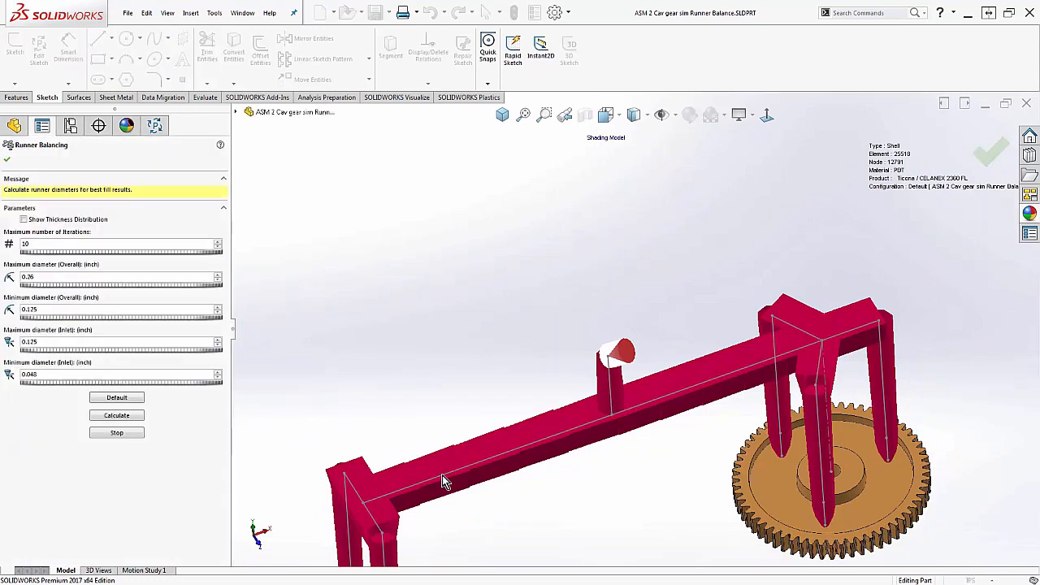
click(62, 219)
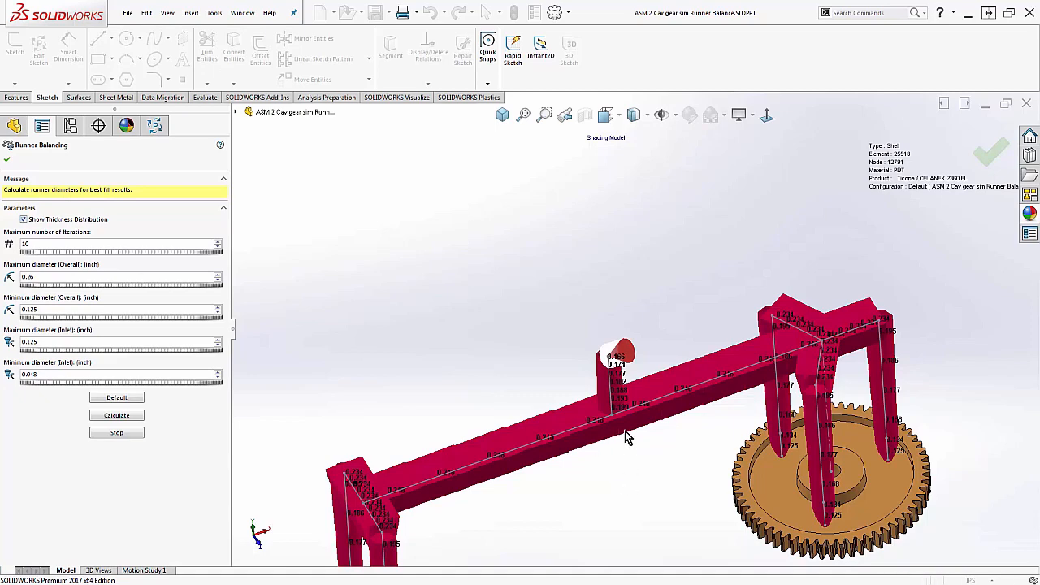
scroll(623, 418, down, 5)
middle_drag(633, 432, 625, 362)
scroll(615, 180, up, 5)
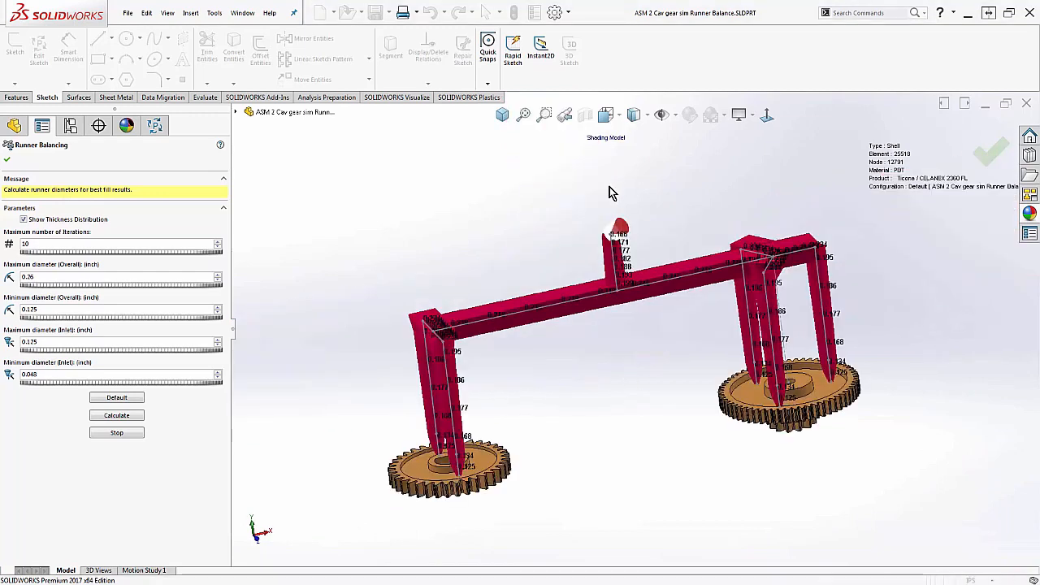
click(6, 159)
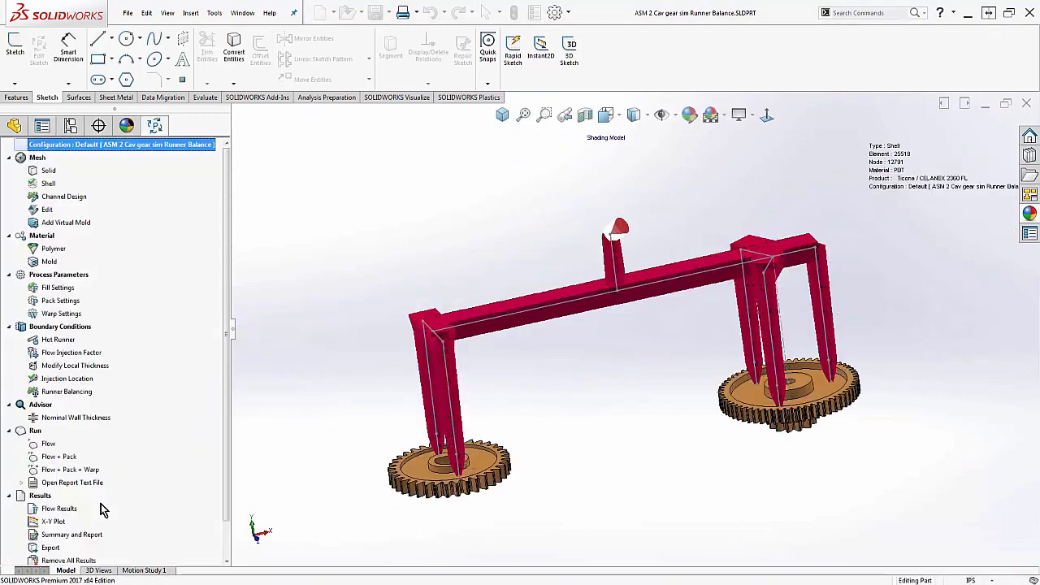
- Review the Fill Time and Pressure at End of Fill plots of the balanced runner model
click(61, 508)
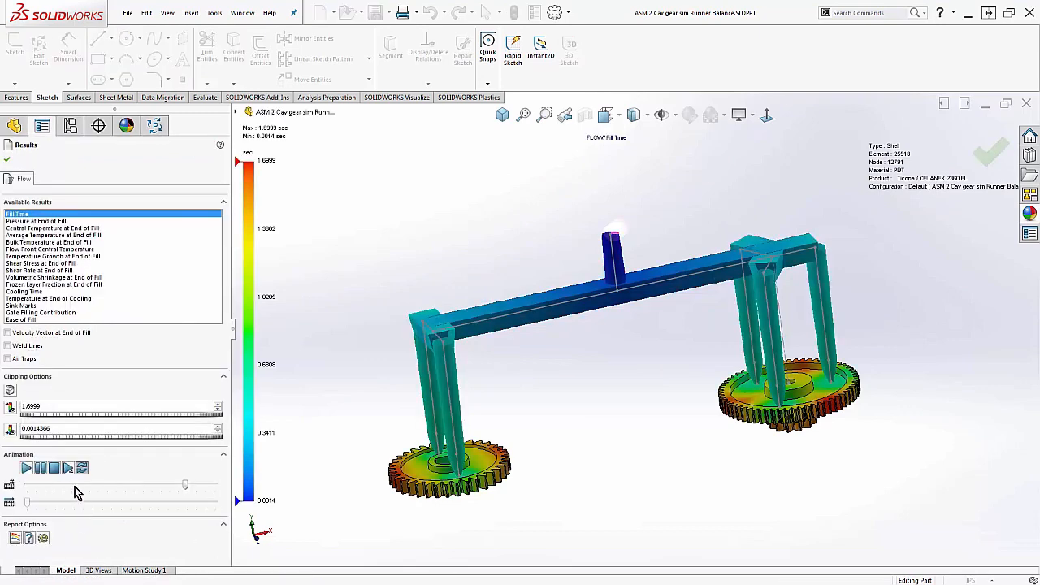
click(51, 221)
middle_drag(542, 427, 559, 460)
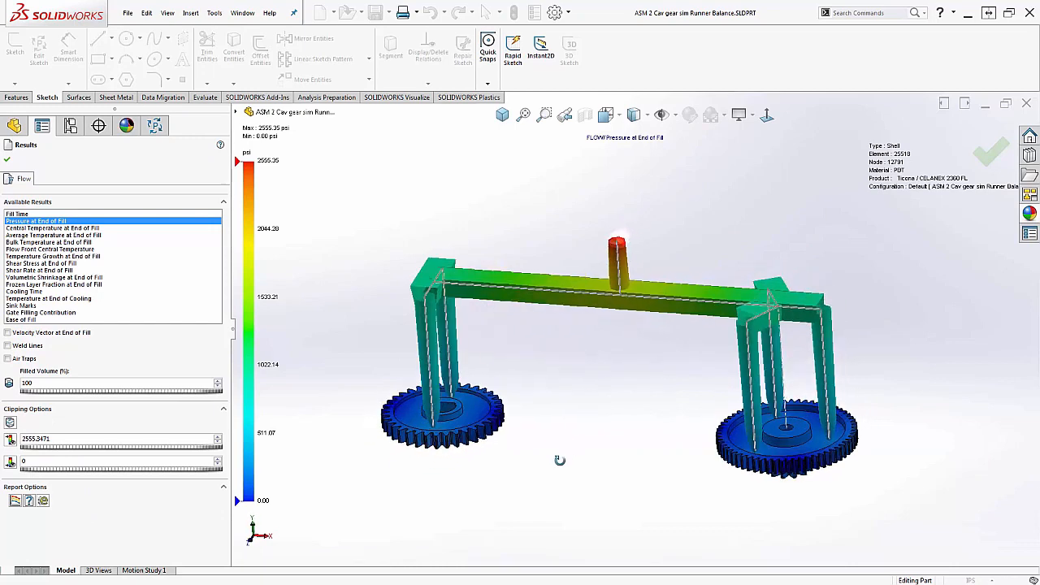
click(14, 213)
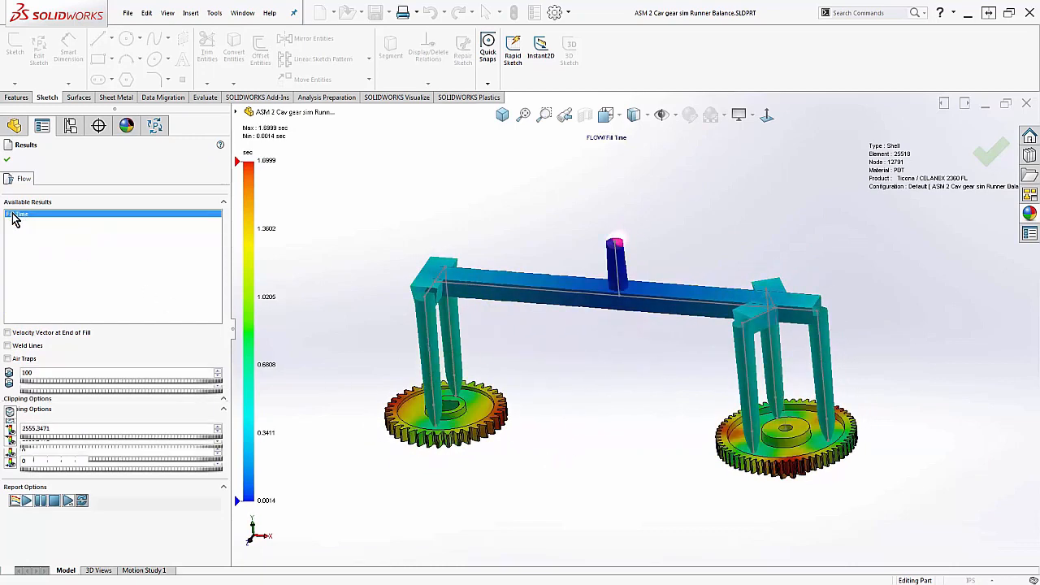
middle_drag(585, 437, 597, 337)
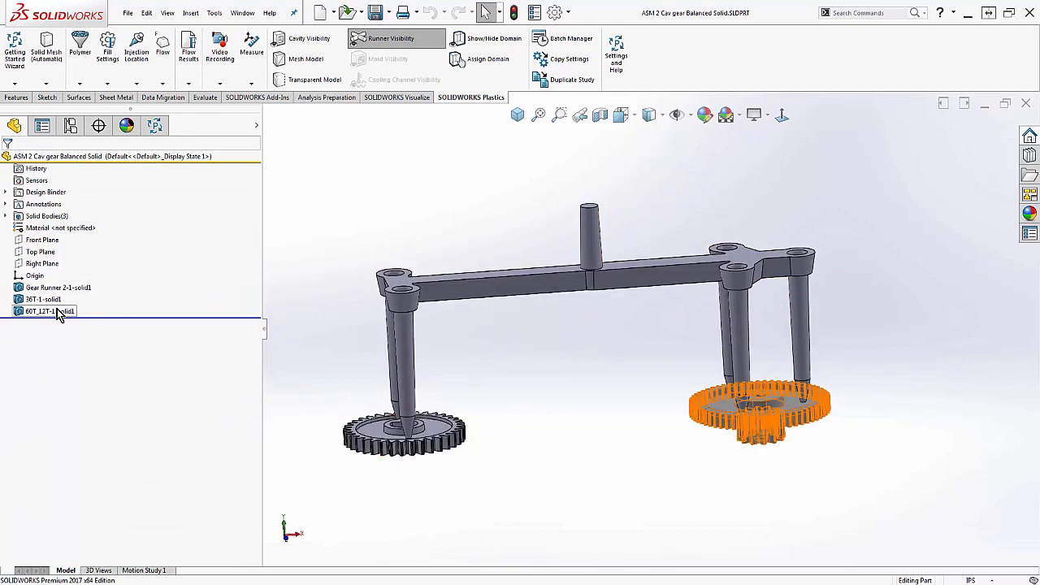
- Examine the main runner's junction with the sprue in the ASM 2 Cav gear Balanced Solid part
middle_drag(631, 301, 660, 321)
scroll(619, 288, down, 5)
middle_drag(590, 298, 558, 310)
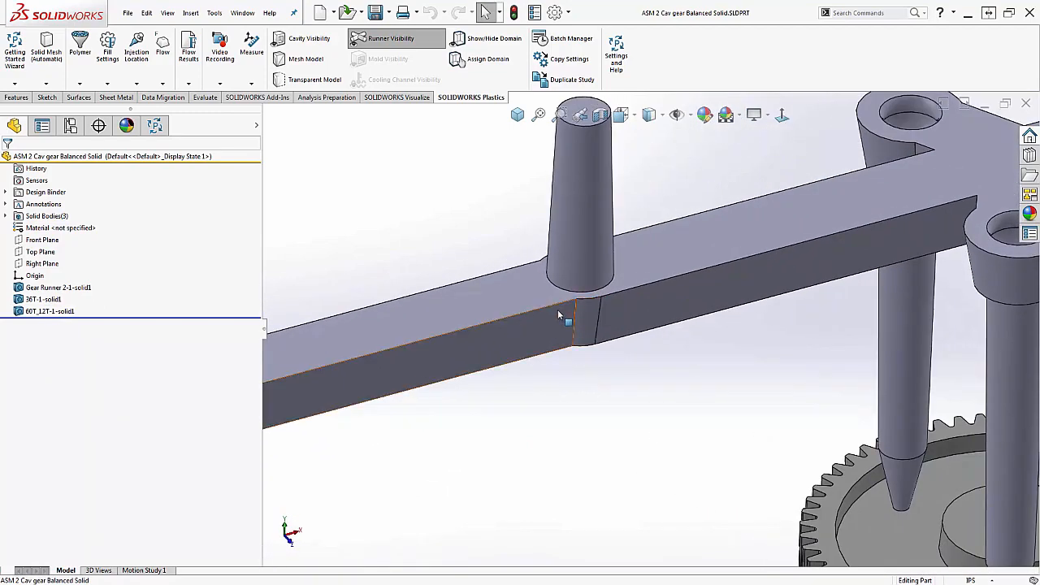
- Measure the main runner's width beside the sprue between its two opposite top corner points
click(575, 298)
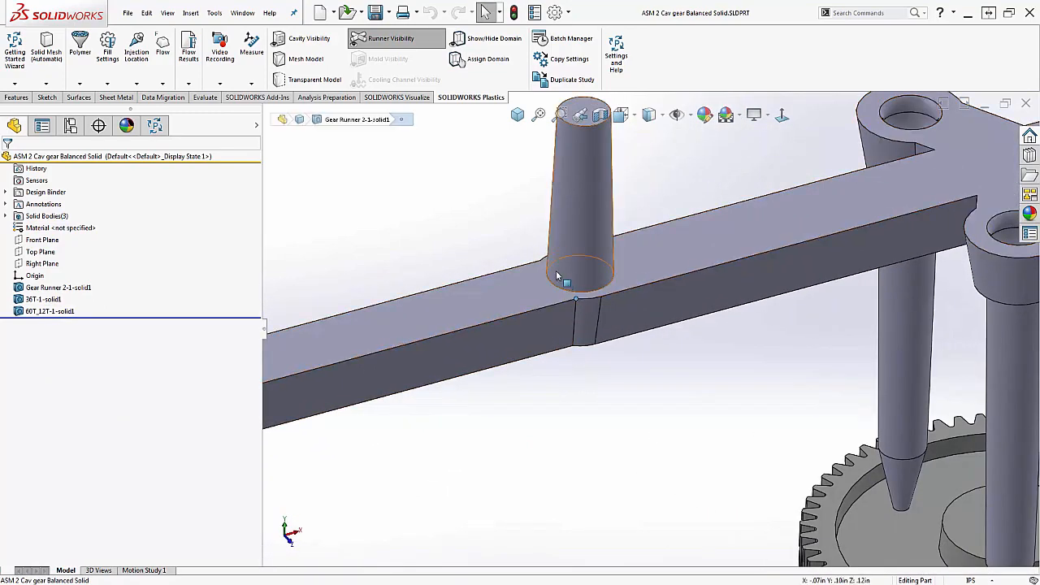
ctrl+click(540, 264)
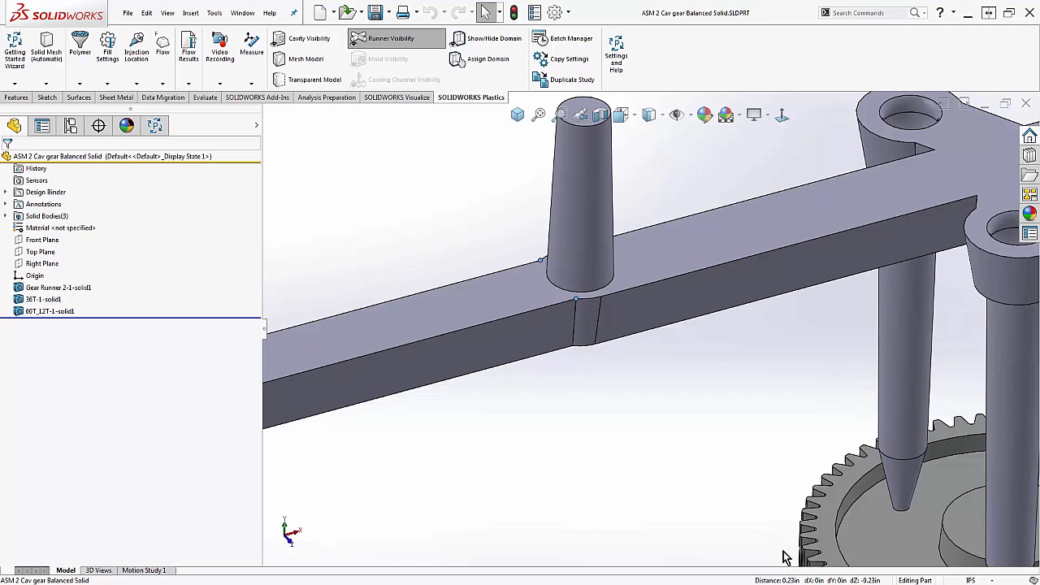
click(674, 410)
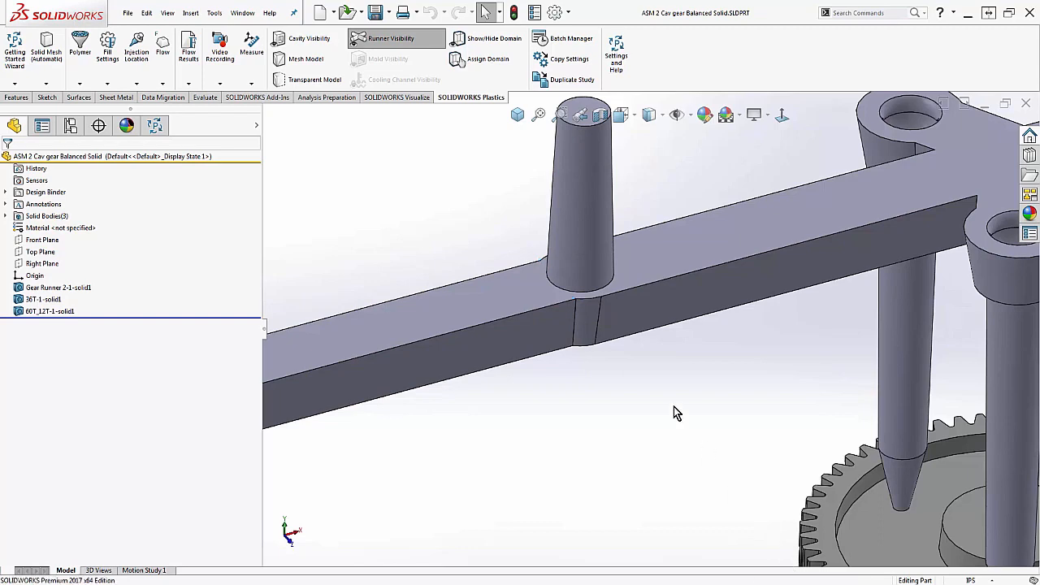
- Open the flow results of the balanced solid part, view the Fill Time animation from below the gears, and stop it
key(f)
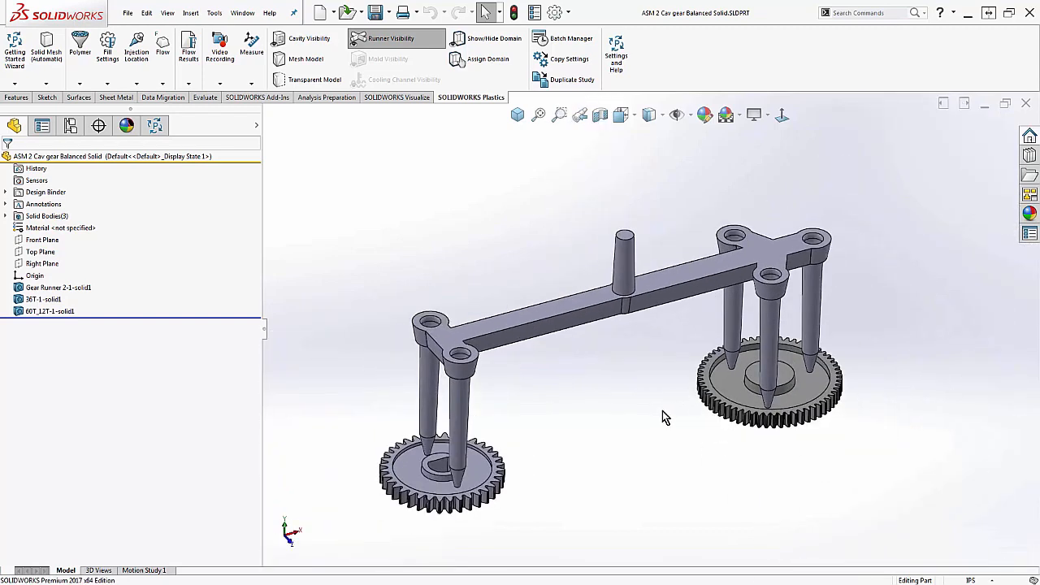
click(154, 126)
drag(257, 386, 248, 438)
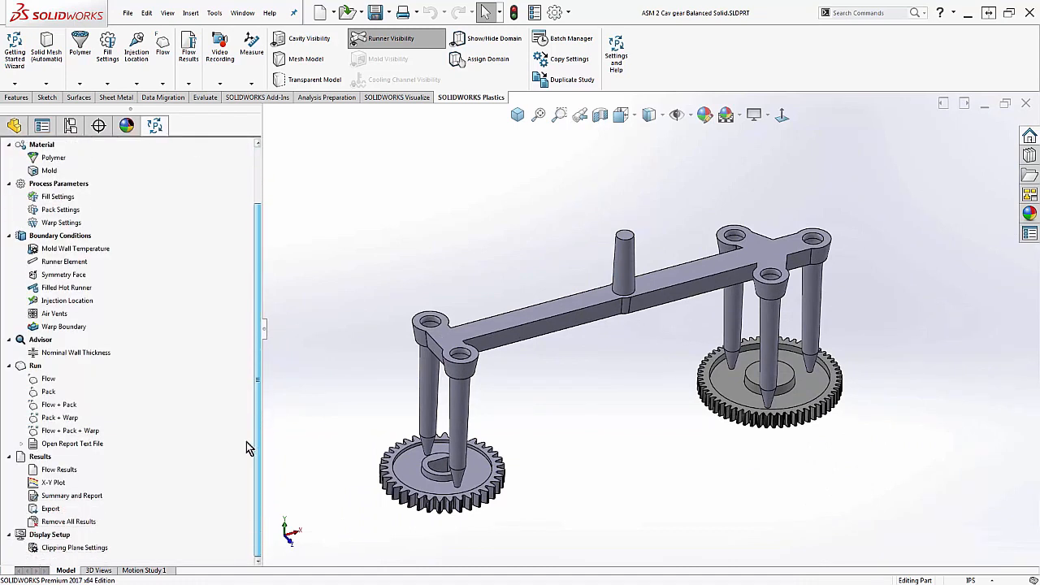
click(50, 469)
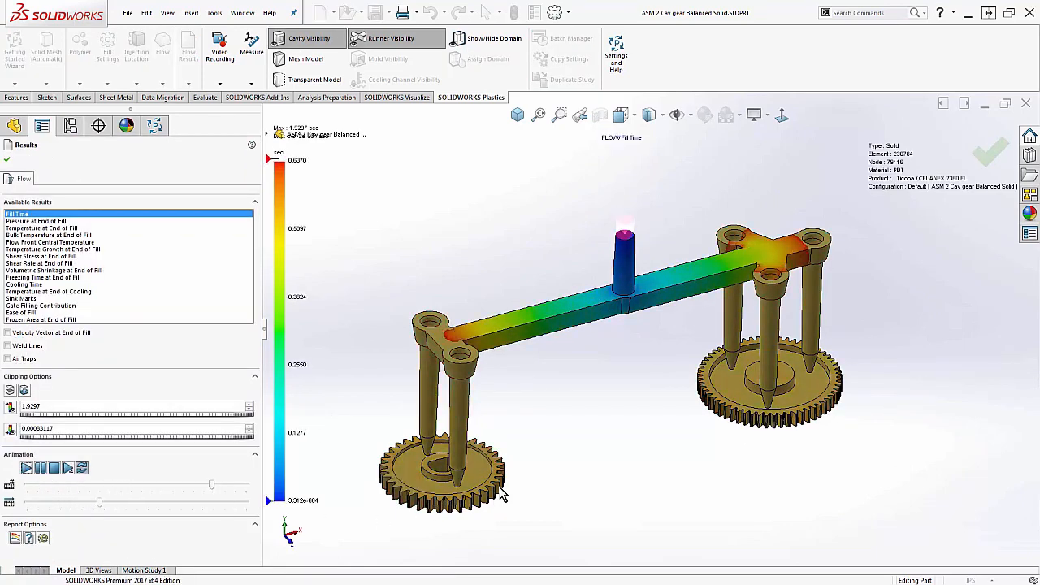
middle_drag(670, 466, 629, 341)
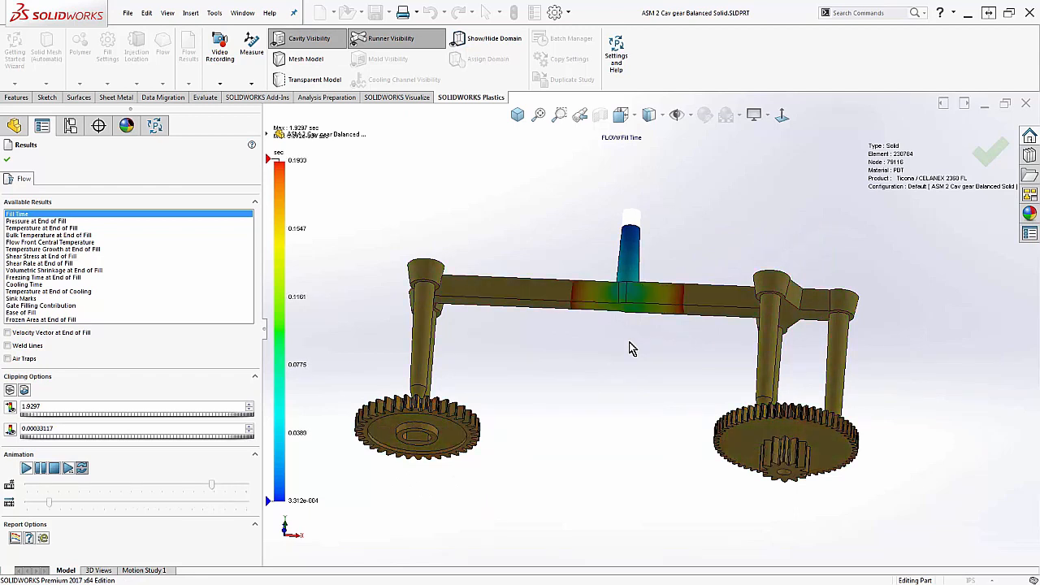
click(53, 469)
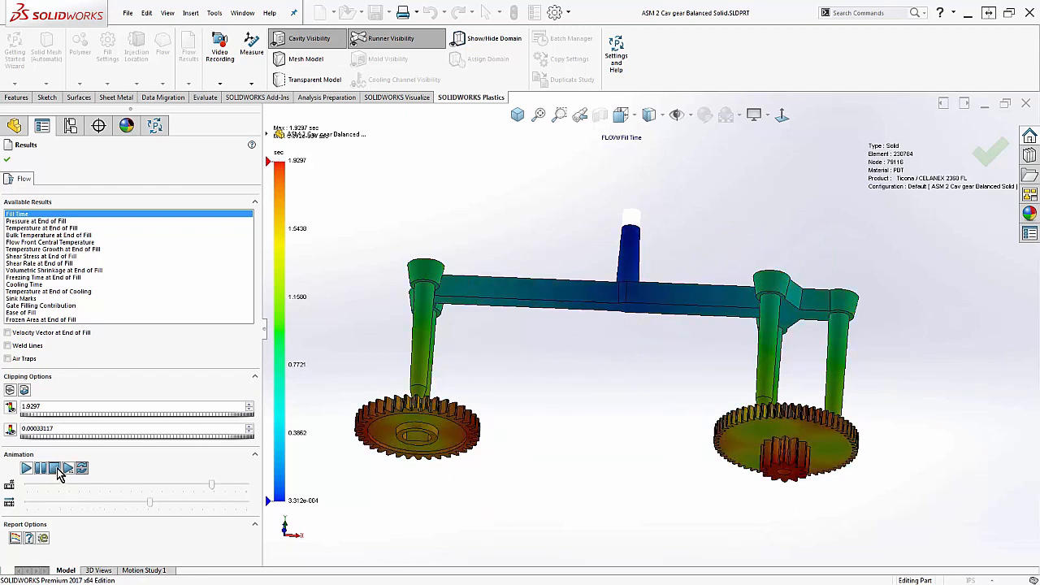
click(249, 411)
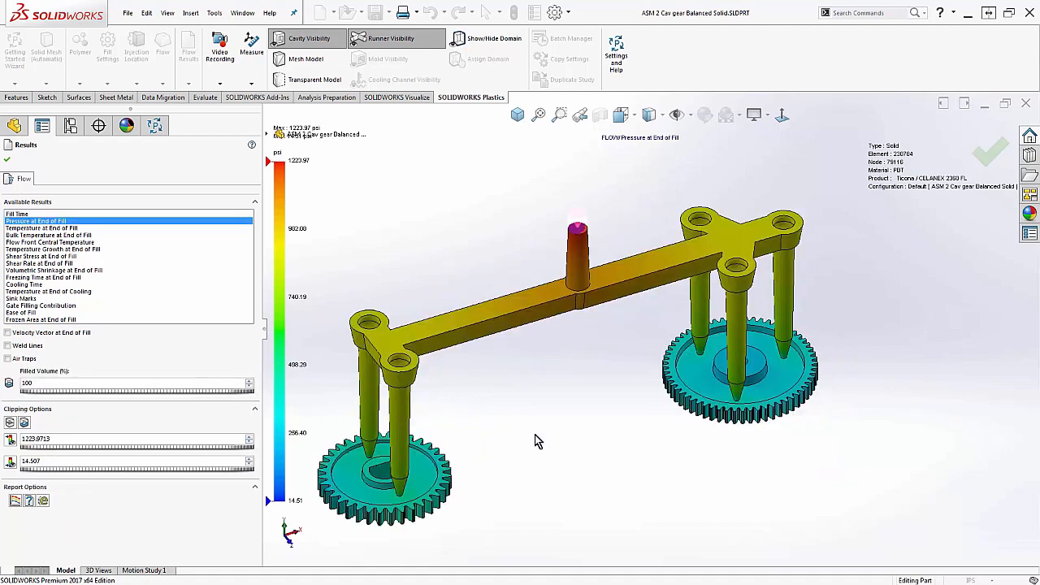
- Examine the Pressure at End of Fill plot on both gears from above and below, and close the flow results
scroll(457, 462, down, 5)
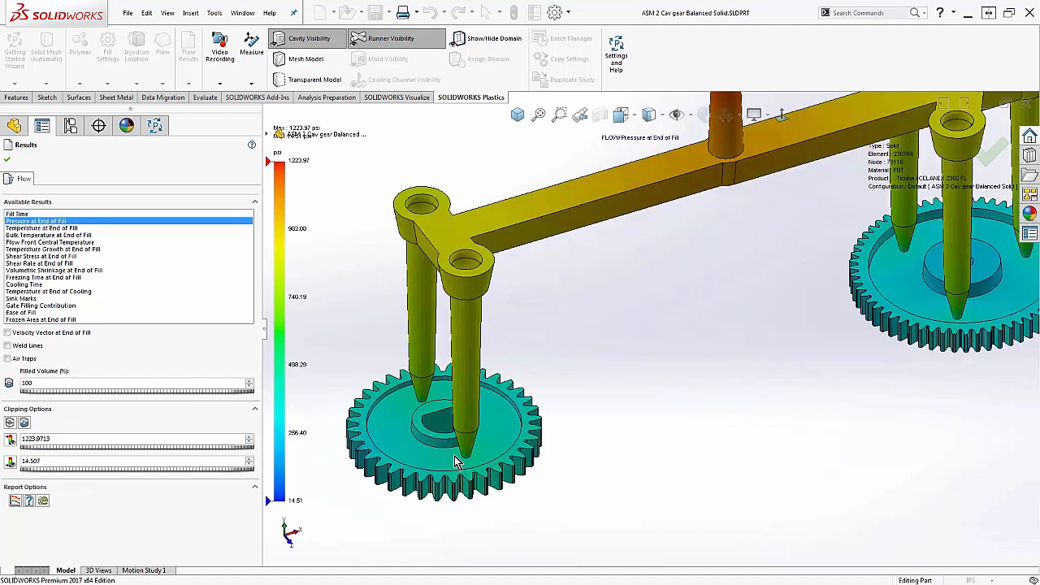
middle_drag(458, 461, 565, 410)
scroll(530, 531, up, 5)
scroll(582, 489, down, 3)
middle_drag(592, 466, 595, 405)
scroll(583, 336, up, 3)
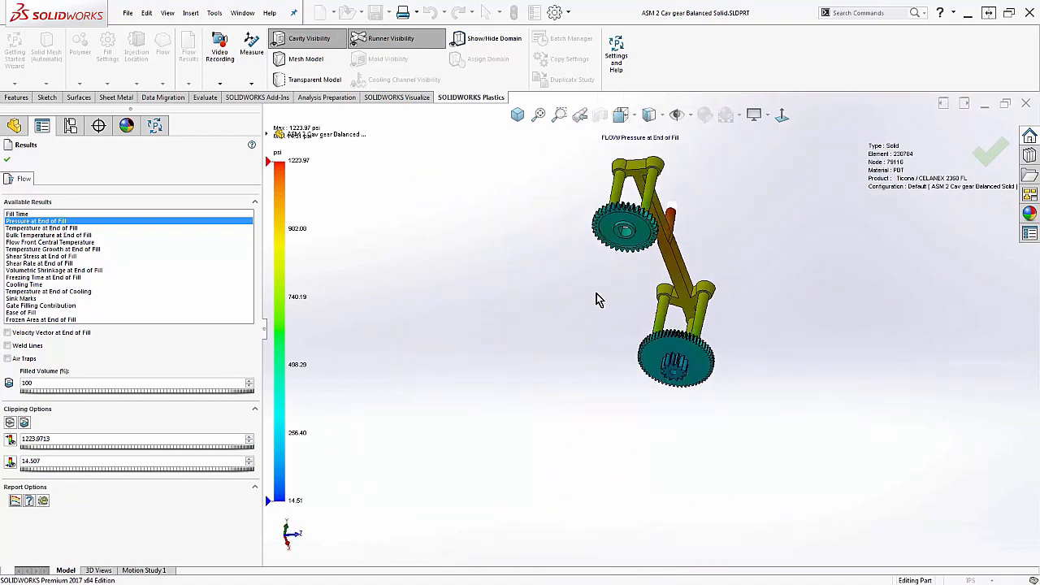
right_drag(753, 214, 707, 212)
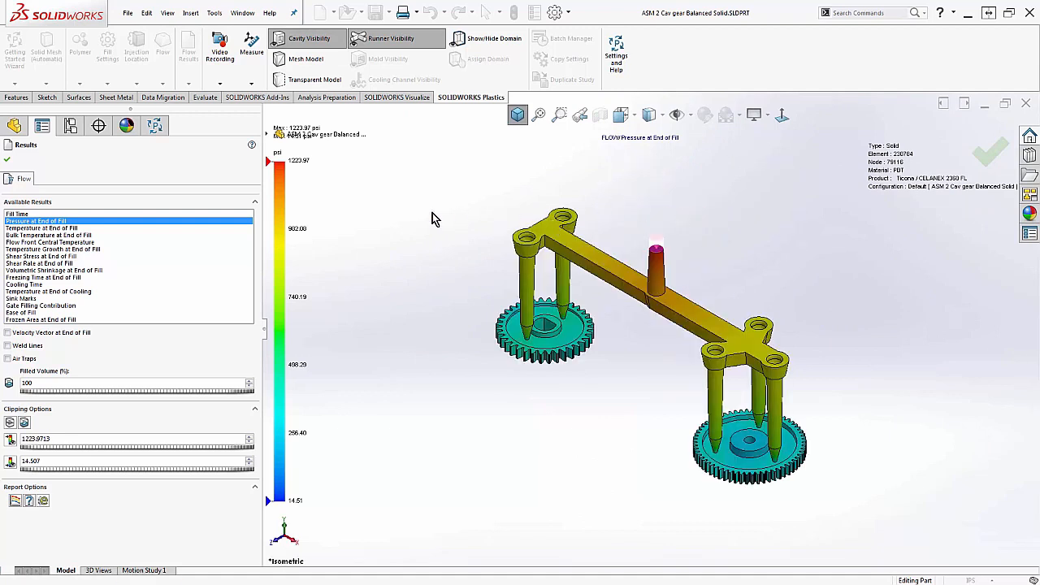
click(8, 161)
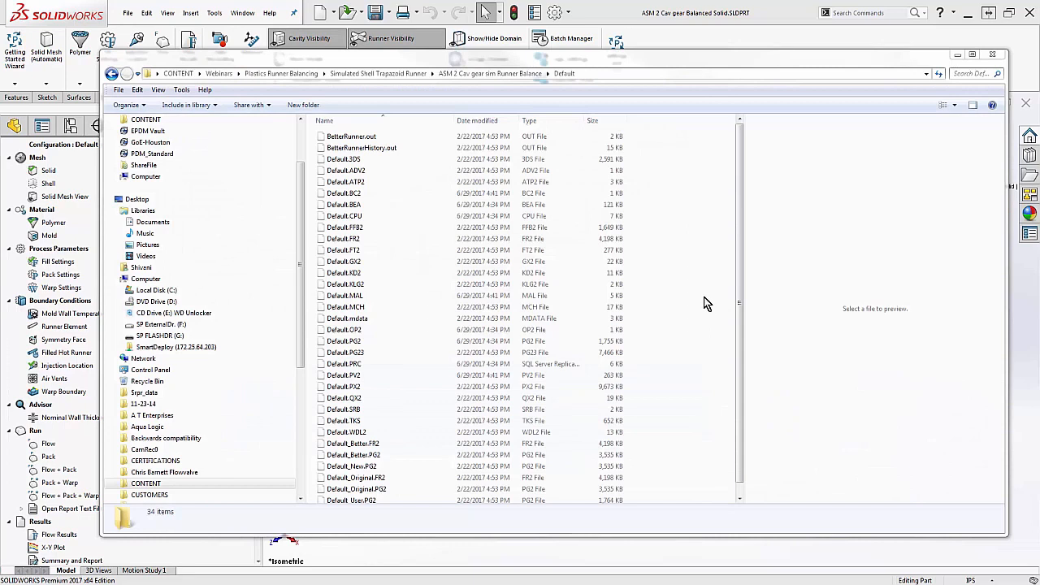
- View the contents of BetterRunnerHistory.out from the Runner Balance study's Default folder, reading through its iteration data
right_click(376, 155)
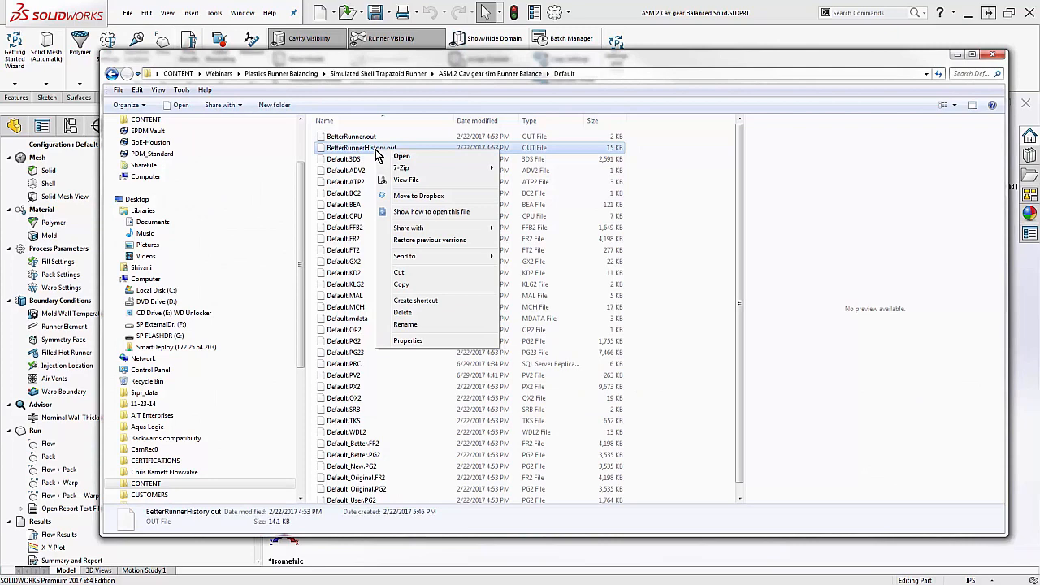
click(417, 180)
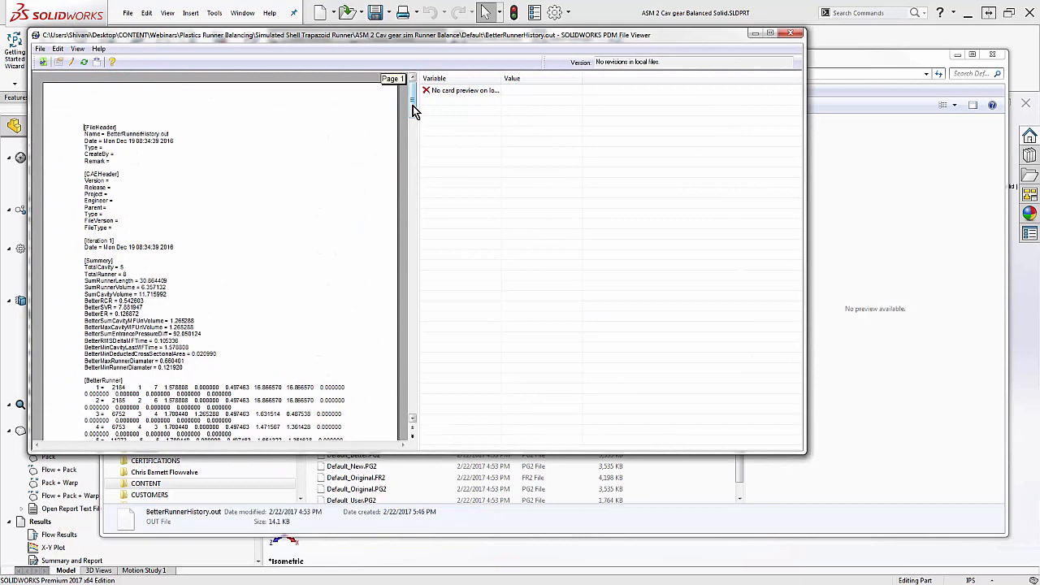
drag(413, 106, 390, 336)
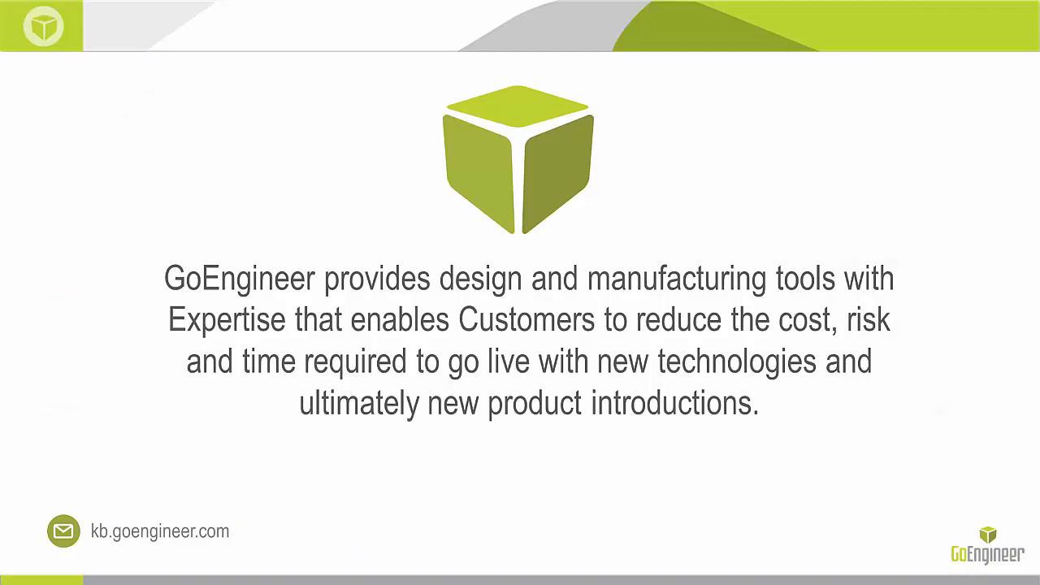